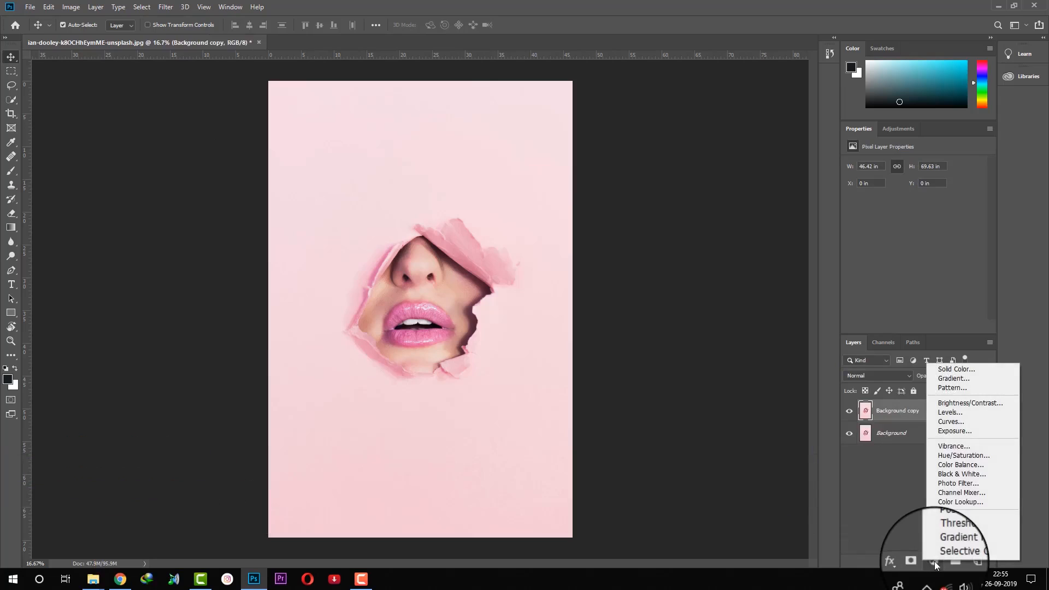
- Add a Hue/Saturation adjustment layer and, sampling the cheek skin with the on-image adjustment, reduce the Reds saturation to -63
{"action": "left_click", "coordinate": [963, 457]}
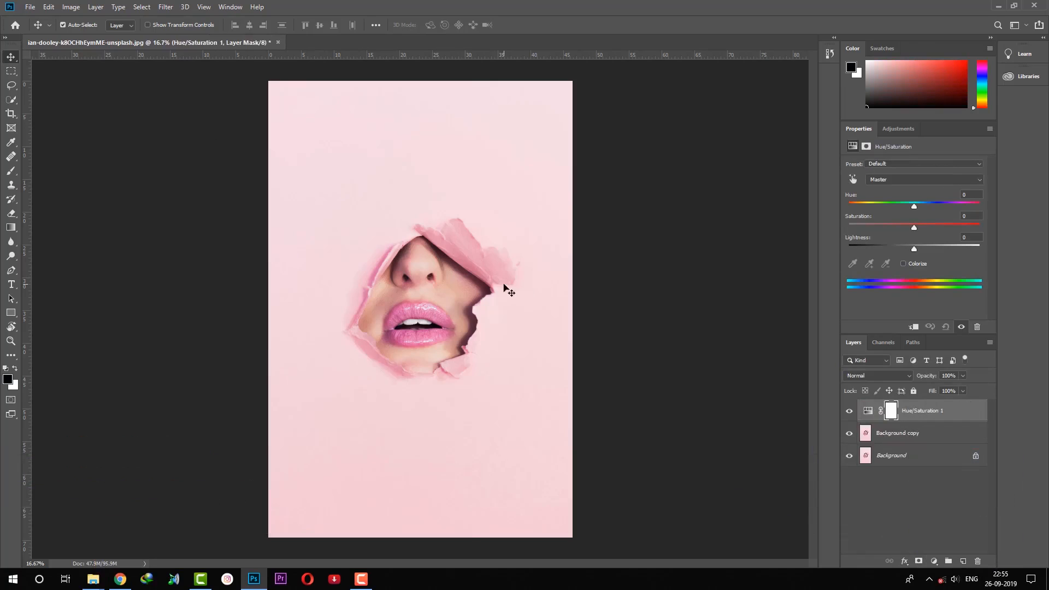
{"action": "key", "text": "ctrl+plus"}
{"action": "key", "text": "ctrl+plus"}
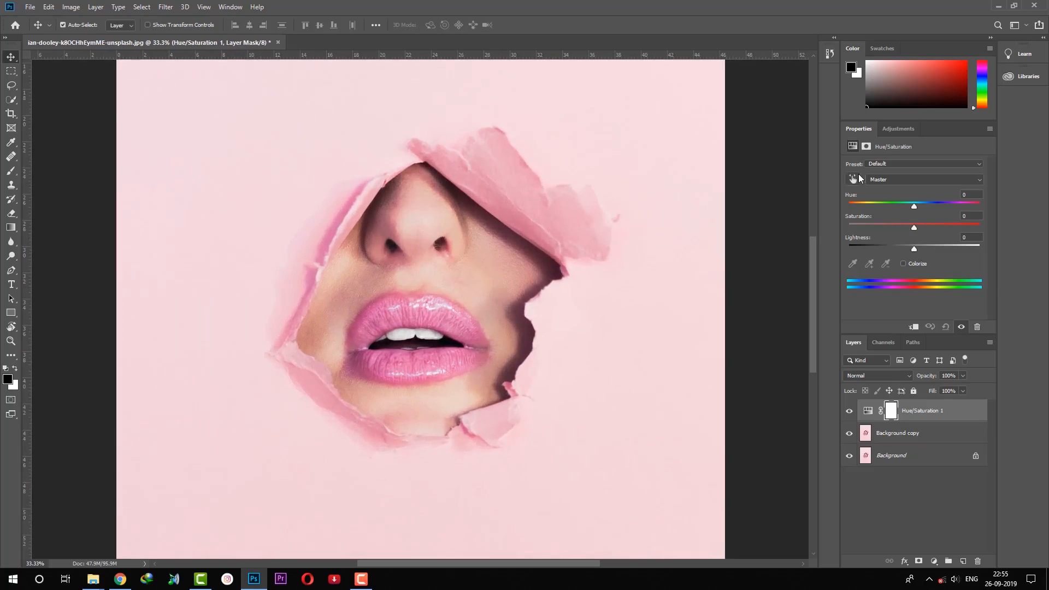
{"action": "left_click", "coordinate": [854, 178]}
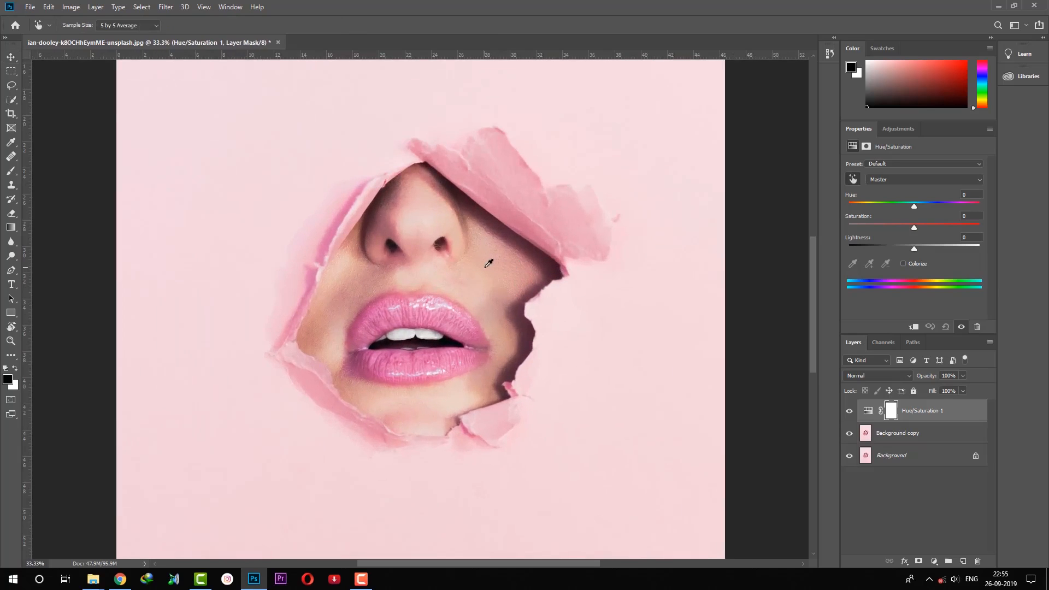
{"action": "left_click_drag", "start_coordinate": [489, 264], "coordinate": [459, 273]}
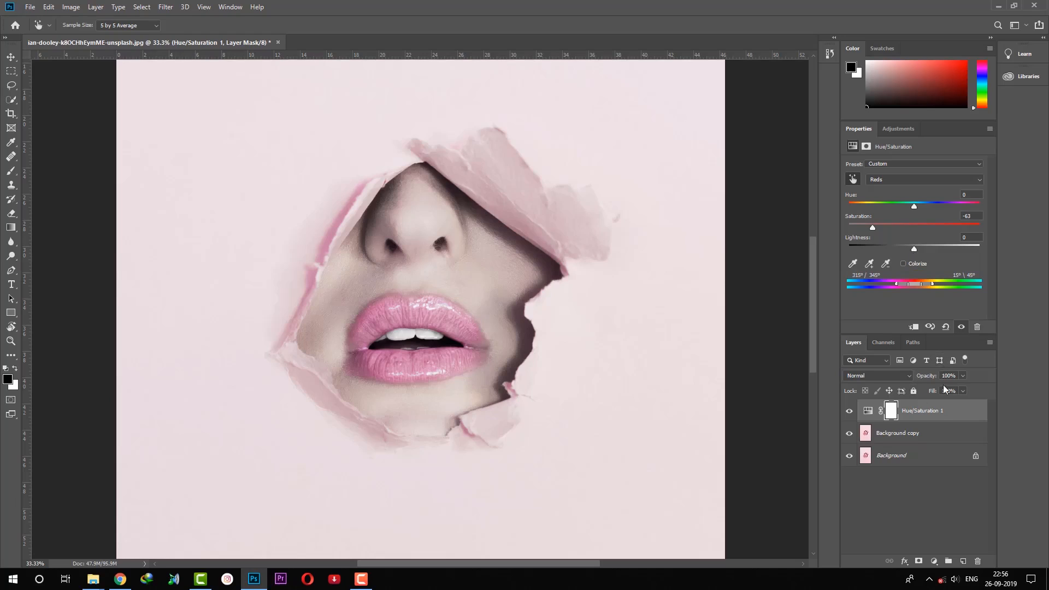
- Add an Invert adjustment layer above the Hue/Saturation layer and set its blend mode to Saturation
{"action": "left_click", "coordinate": [935, 562]}
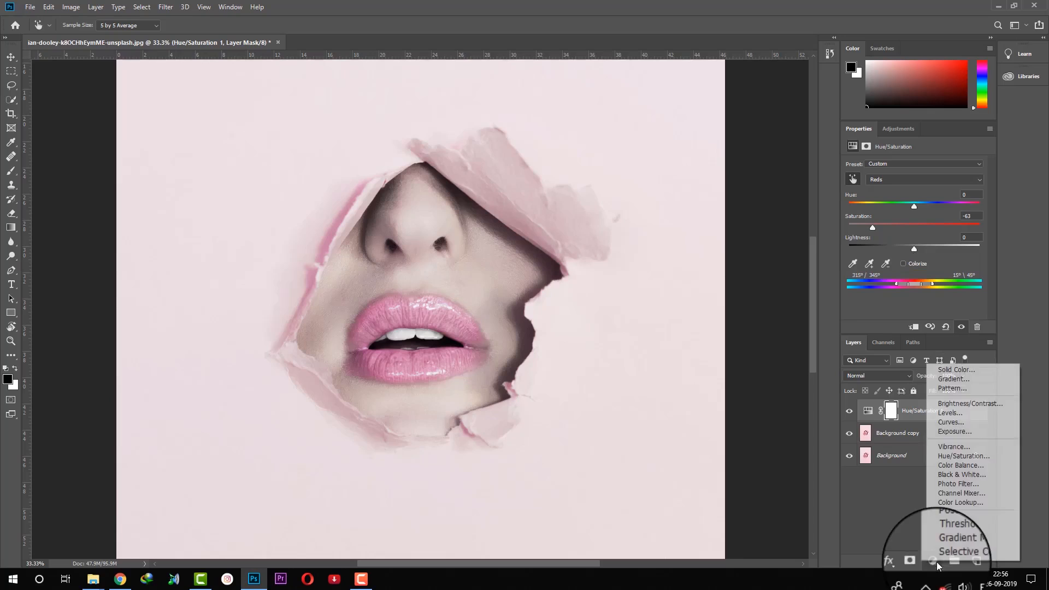
{"action": "left_click", "coordinate": [948, 518]}
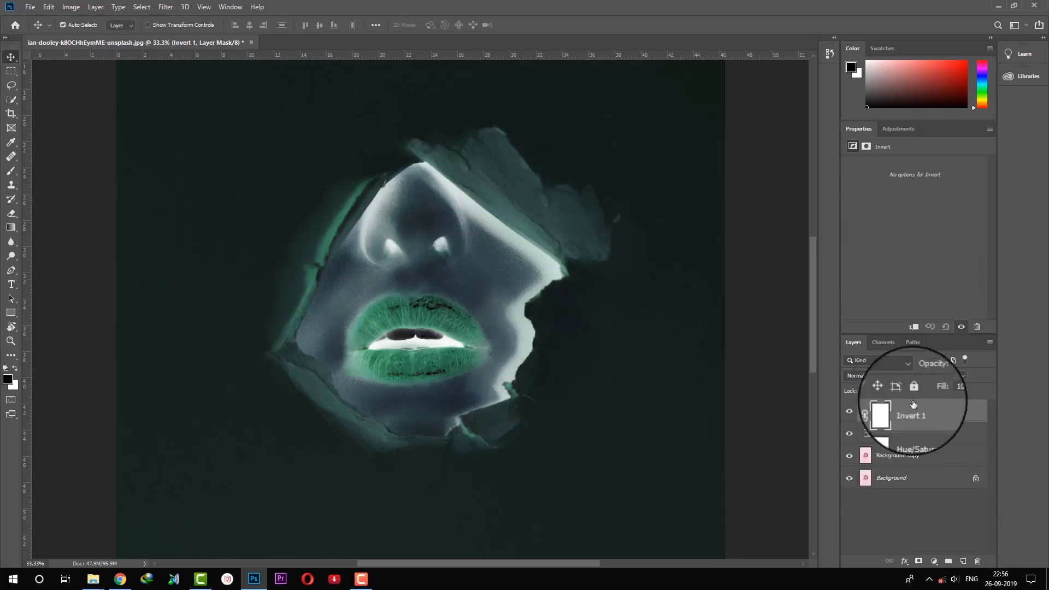
{"action": "left_click", "coordinate": [879, 376]}
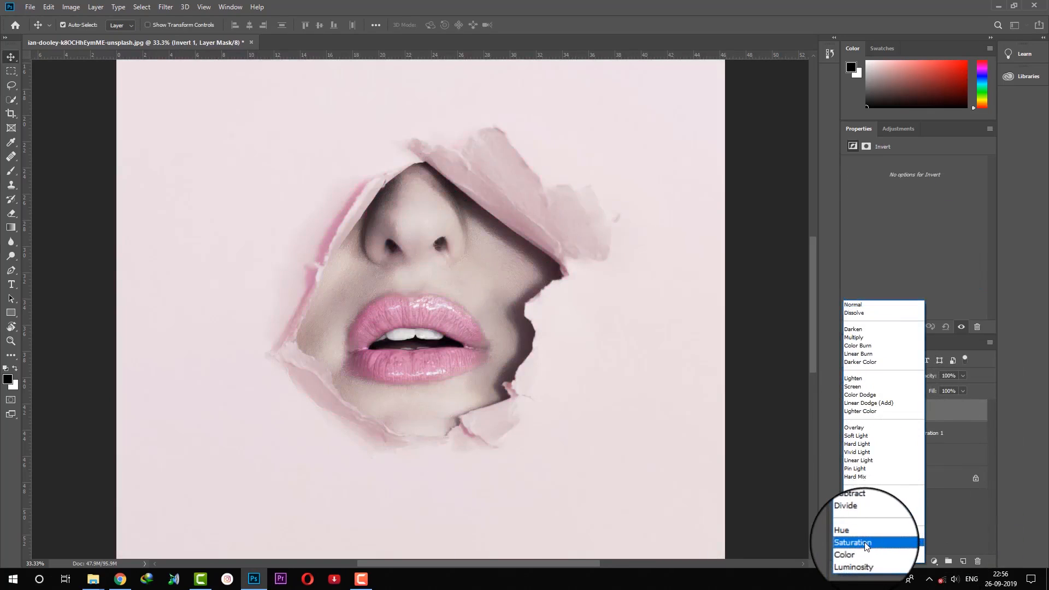
{"action": "left_click", "coordinate": [866, 544]}
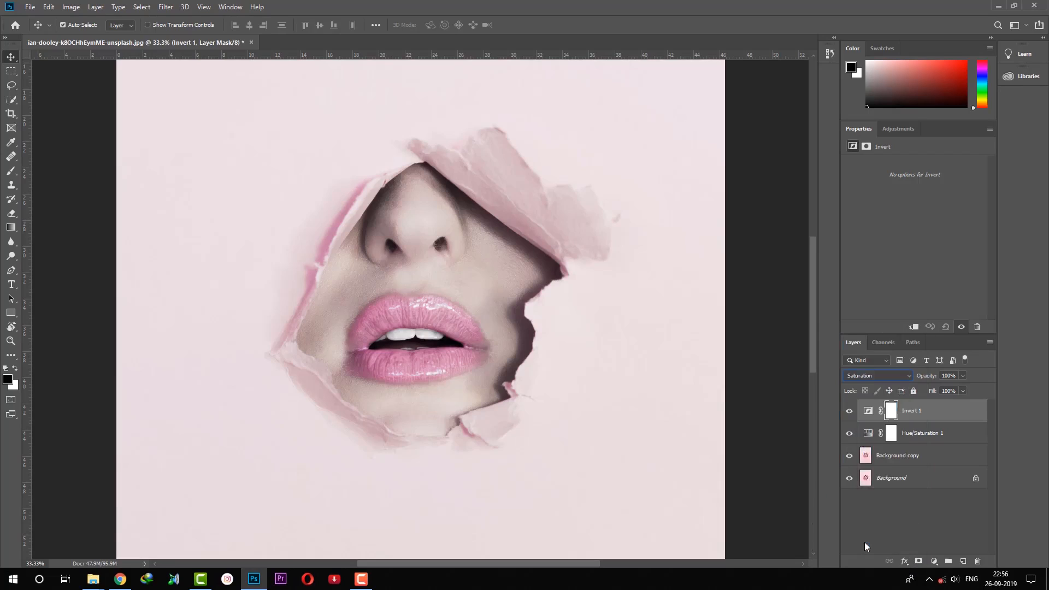
{"action": "left_click", "coordinate": [947, 411]}
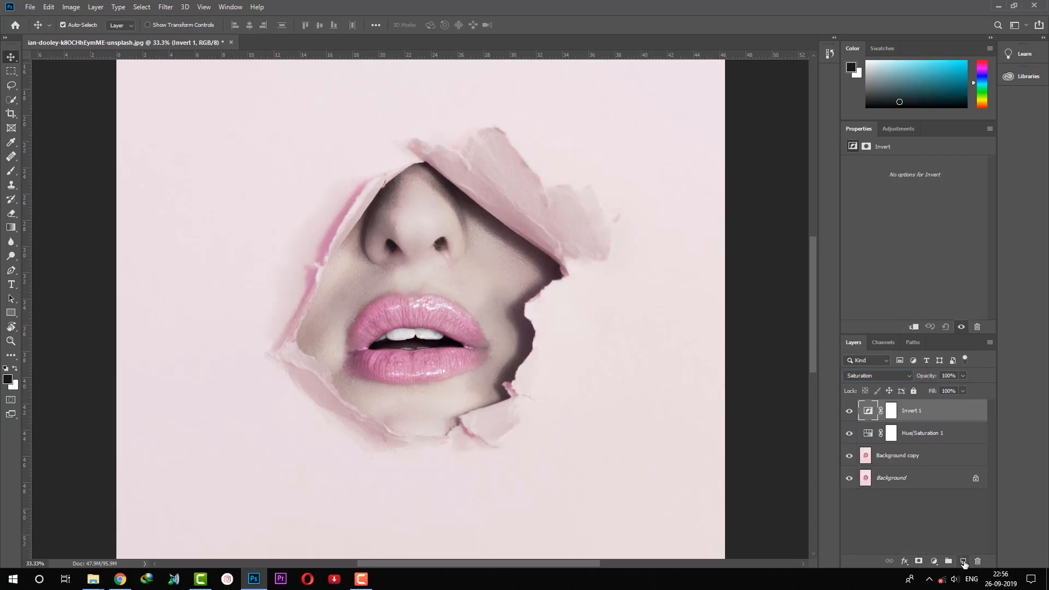
- Create a new empty layer above the Invert layer and set its blend mode to Color
{"action": "left_click", "coordinate": [964, 561]}
{"action": "left_click", "coordinate": [874, 376]}
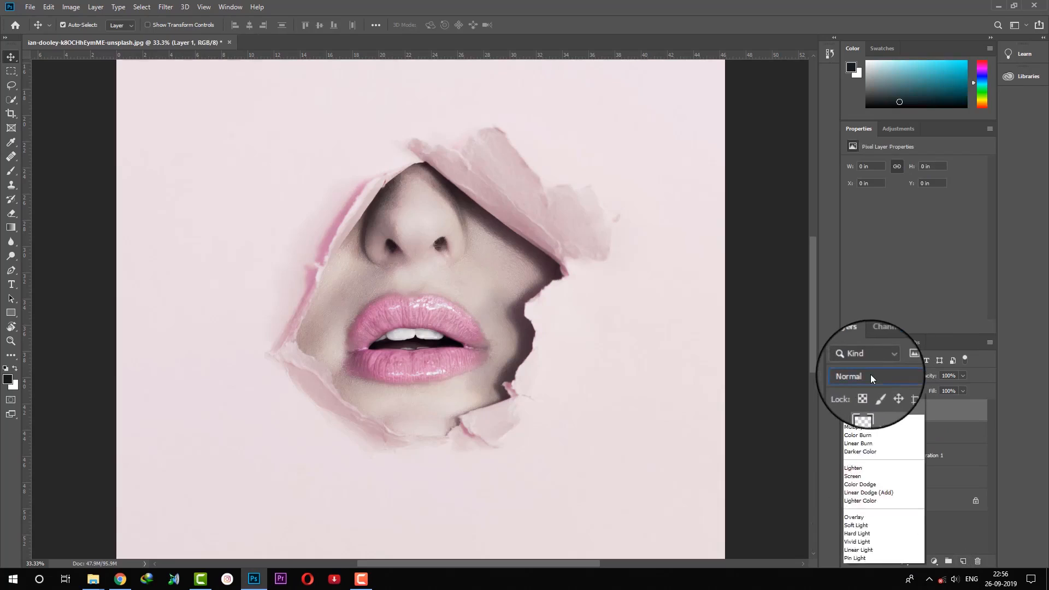
{"action": "left_click", "coordinate": [856, 551]}
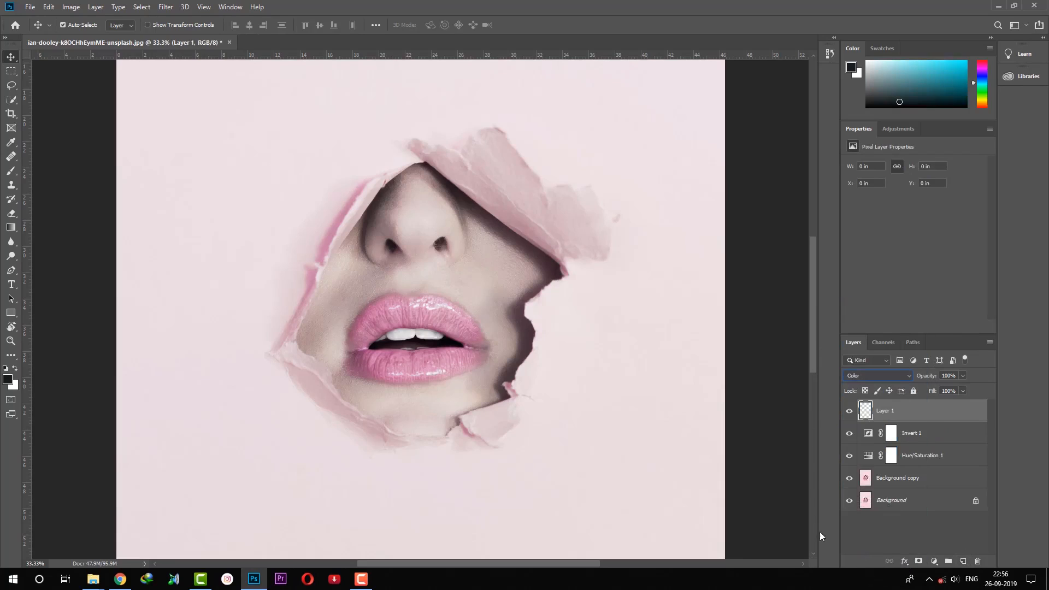
- Paint over the nose with a soft Brush in the near-black foreground colour on the Color-mode layer, adjusting the brush size as needed
{"action": "left_click", "coordinate": [16, 372]}
{"action": "left_click", "coordinate": [17, 372]}
{"action": "key", "text": "b"}
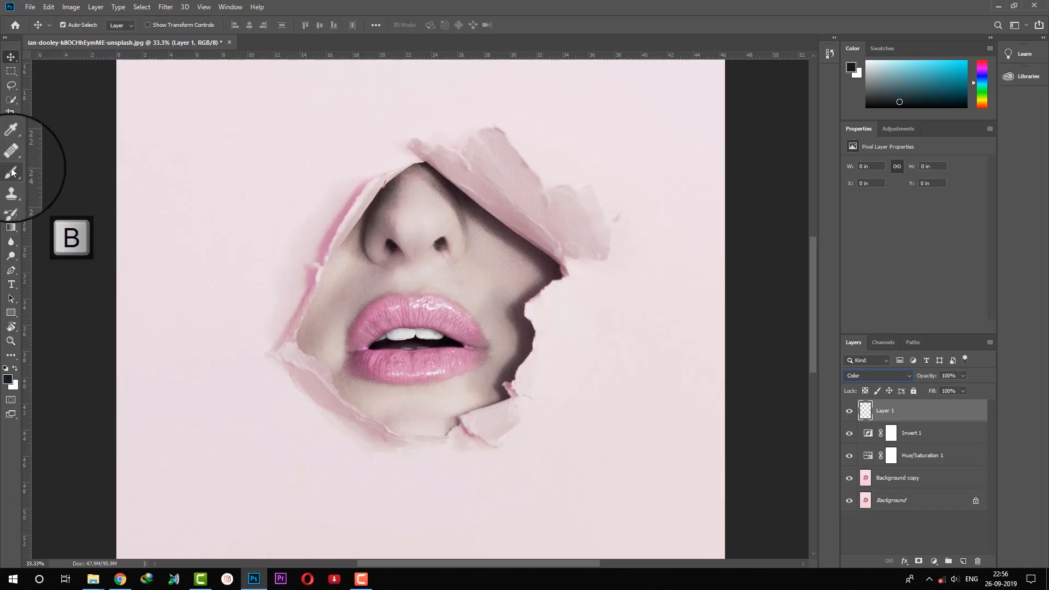
{"action": "right_click", "coordinate": [11, 170]}
{"action": "left_click", "coordinate": [50, 172]}
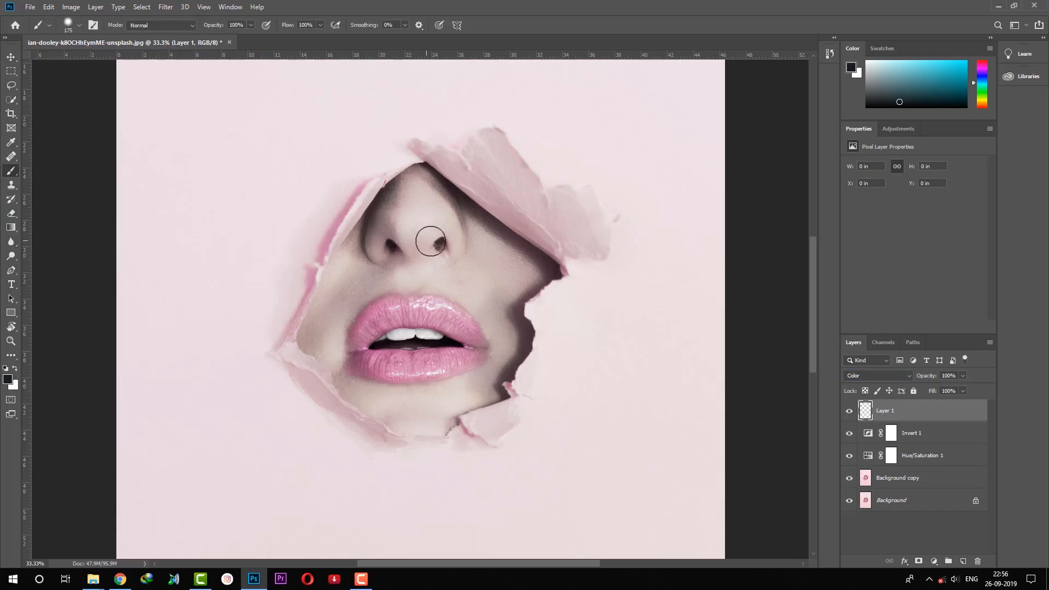
{"action": "key", "text": "bracketright"}
{"action": "key", "text": "bracketright"}
{"action": "key", "text": "bracketright"}
{"action": "key", "text": "bracketright"}
{"action": "key", "text": "bracketright"}
{"action": "key", "text": "bracketright"}
{"action": "key", "text": "bracketright"}
{"action": "key", "text": "bracketright"}
{"action": "key", "text": "bracketright"}
{"action": "left_click", "coordinate": [410, 235]}
{"action": "key", "text": "bracketleft"}
{"action": "key", "text": "bracketleft"}
{"action": "key", "text": "bracketleft"}
{"action": "key", "text": "bracketleft"}
{"action": "key", "text": "bracketleft"}
{"action": "key", "text": "bracketleft"}
{"action": "key", "text": "bracketleft"}
{"action": "key", "text": "bracketleft"}
{"action": "key", "text": "bracketleft"}
{"action": "key", "text": "bracketleft"}
{"action": "key", "text": "bracketleft"}
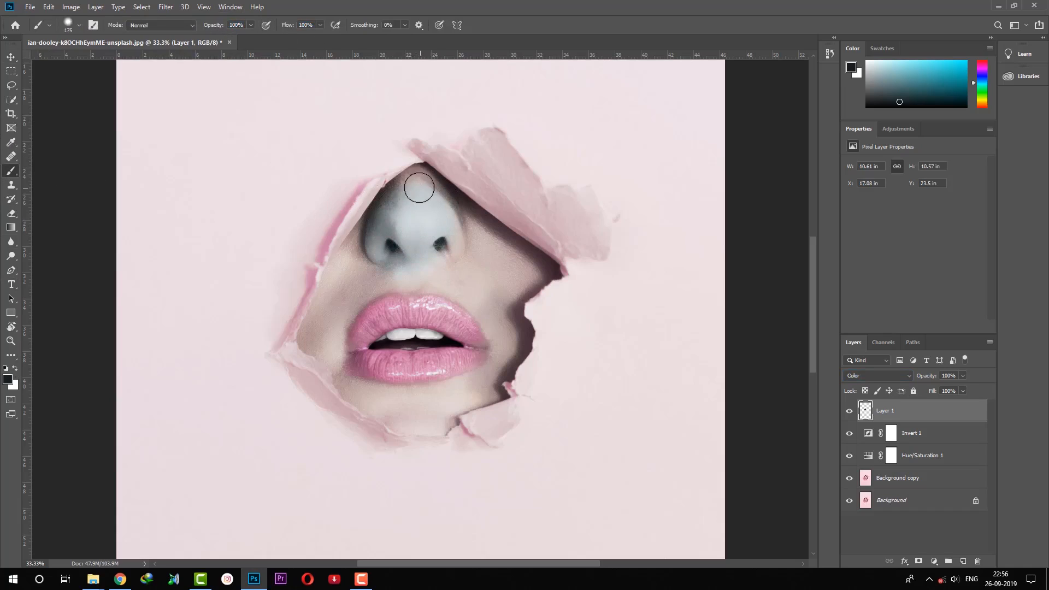
- Paint the top of the nose and the shadowed skin along the right torn edge, continuing down beside the mouth to the chin
{"action": "mouse_move", "coordinate": [415, 175]}
{"action": "left_mouse_down"}
{"action": "mouse_move", "coordinate": [557, 274]}
{"action": "mouse_move", "coordinate": [536, 277]}
{"action": "mouse_move", "coordinate": [520, 321]}
{"action": "left_mouse_up"}
{"action": "key", "text": "bracketright"}
{"action": "key", "text": "bracketleft"}
{"action": "key", "text": "bracketleft"}
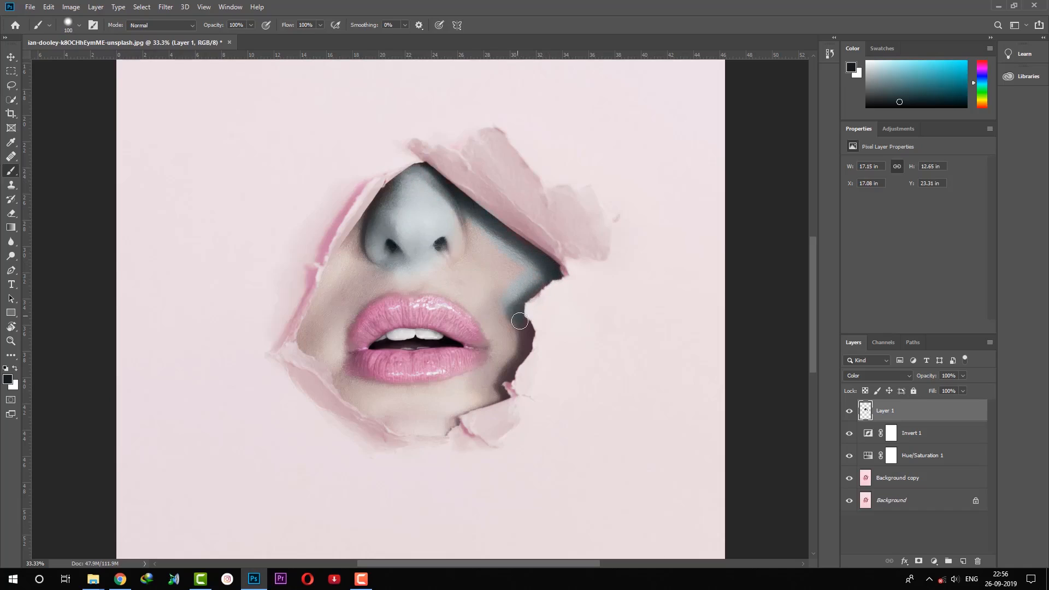
{"action": "left_click_drag", "start_coordinate": [480, 397], "coordinate": [508, 346]}
{"action": "key", "text": "ctrl+plus"}
{"action": "key", "text": "ctrl+plus"}
{"action": "mouse_move", "coordinate": [524, 495]}
{"action": "left_mouse_down"}
{"action": "mouse_move", "coordinate": [470, 398]}
{"action": "mouse_move", "coordinate": [479, 334]}
{"action": "left_mouse_up"}
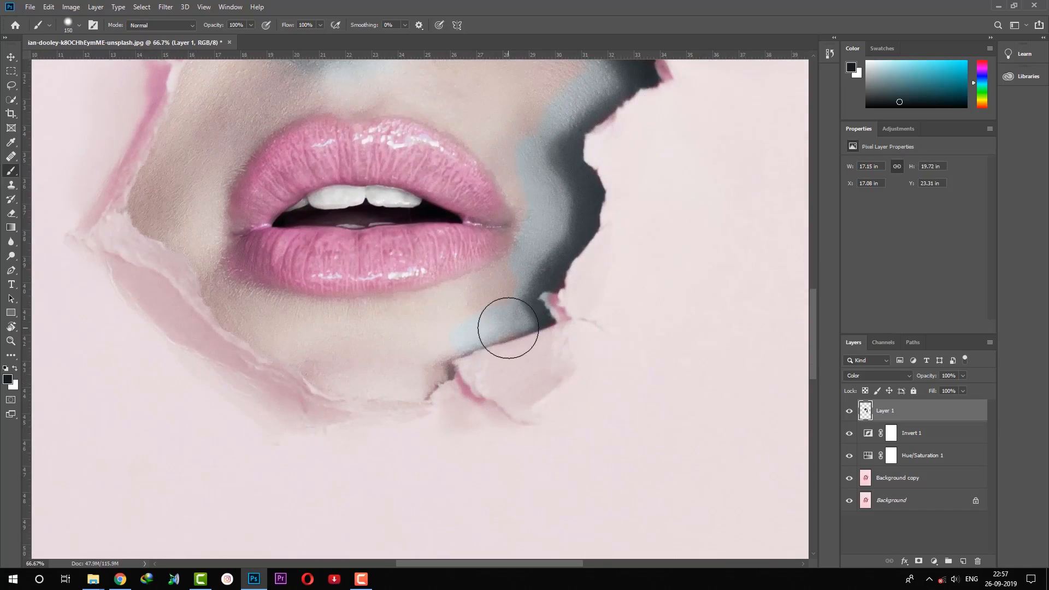
- Paint the skin along the torn paper edge below the chin and up the left side with the brush reduced to 45 px
{"action": "key", "text": "bracketleft"}
{"action": "key", "text": "bracketleft"}
{"action": "key", "text": "bracketleft"}
{"action": "key", "text": "bracketleft"}
{"action": "key", "text": "bracketleft"}
{"action": "right_click", "coordinate": [523, 329]}
{"action": "key", "text": "Return"}
{"action": "key", "text": "bracketleft"}
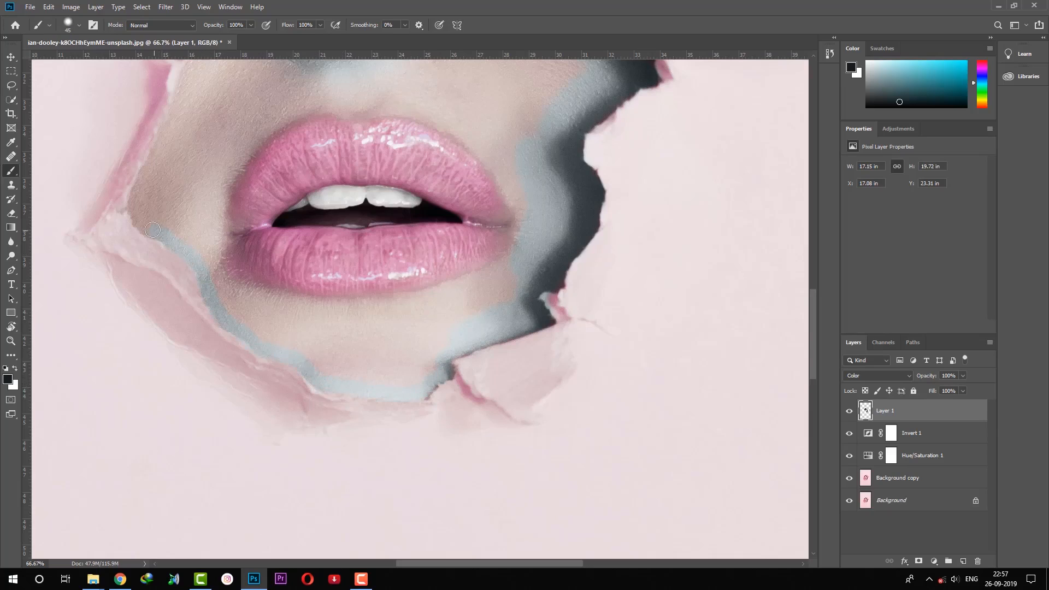
- Cover the cheeks, the area above the upper lip and the skin around the mouth using larger brush strokes, keeping the lips pink
{"action": "left_click_drag", "start_coordinate": [280, 166], "coordinate": [419, 316]}
{"action": "mouse_move", "coordinate": [293, 343]}
{"action": "left_mouse_down"}
{"action": "mouse_move", "coordinate": [288, 311]}
{"action": "mouse_move", "coordinate": [333, 210]}
{"action": "mouse_move", "coordinate": [382, 304]}
{"action": "mouse_move", "coordinate": [377, 292]}
{"action": "mouse_move", "coordinate": [406, 252]}
{"action": "mouse_move", "coordinate": [385, 323]}
{"action": "mouse_move", "coordinate": [404, 364]}
{"action": "mouse_move", "coordinate": [379, 461]}
{"action": "mouse_move", "coordinate": [416, 320]}
{"action": "mouse_move", "coordinate": [355, 328]}
{"action": "mouse_move", "coordinate": [419, 410]}
{"action": "mouse_move", "coordinate": [464, 424]}
{"action": "left_mouse_up"}
{"action": "key", "text": "]"}
{"action": "key", "text": "]"}
{"action": "key", "text": "]"}
{"action": "key", "text": "]"}
{"action": "key", "text": "]"}
{"action": "key", "text": "]"}
{"action": "key", "text": "]"}
{"action": "key", "text": "]"}
{"action": "key", "text": "["}
{"action": "key", "text": "]"}
{"action": "key", "text": "]"}
{"action": "key", "text": "["}
{"action": "key", "text": "["}
{"action": "key", "text": "ctrl+z"}
{"action": "mouse_move", "coordinate": [399, 340]}
{"action": "left_mouse_down"}
{"action": "mouse_move", "coordinate": [440, 255]}
{"action": "mouse_move", "coordinate": [503, 211]}
{"action": "mouse_move", "coordinate": [472, 237]}
{"action": "mouse_move", "coordinate": [623, 227]}
{"action": "mouse_move", "coordinate": [671, 252]}
{"action": "mouse_move", "coordinate": [648, 240]}
{"action": "mouse_move", "coordinate": [707, 289]}
{"action": "mouse_move", "coordinate": [729, 328]}
{"action": "mouse_move", "coordinate": [732, 368]}
{"action": "mouse_move", "coordinate": [746, 336]}
{"action": "mouse_move", "coordinate": [715, 304]}
{"action": "mouse_move", "coordinate": [719, 180]}
{"action": "mouse_move", "coordinate": [652, 105]}
{"action": "mouse_move", "coordinate": [571, 168]}
{"action": "mouse_move", "coordinate": [709, 161]}
{"action": "mouse_move", "coordinate": [659, 108]}
{"action": "left_mouse_up"}
{"action": "mouse_move", "coordinate": [709, 304]}
{"action": "left_mouse_down"}
{"action": "mouse_move", "coordinate": [549, 440]}
{"action": "mouse_move", "coordinate": [603, 227]}
{"action": "left_mouse_up"}
{"action": "mouse_move", "coordinate": [607, 326]}
{"action": "left_mouse_down"}
{"action": "mouse_move", "coordinate": [445, 377]}
{"action": "mouse_move", "coordinate": [539, 354]}
{"action": "mouse_move", "coordinate": [420, 368]}
{"action": "mouse_move", "coordinate": [302, 335]}
{"action": "left_mouse_up"}
- Paint over the remaining skin-coloured patches beside the left corner of the mouth and on the chin
{"action": "key", "text": "bracketleft"}
{"action": "key", "text": "bracketleft"}
{"action": "key", "text": "bracketleft"}
{"action": "key", "text": "bracketleft"}
{"action": "key", "text": "bracketleft"}
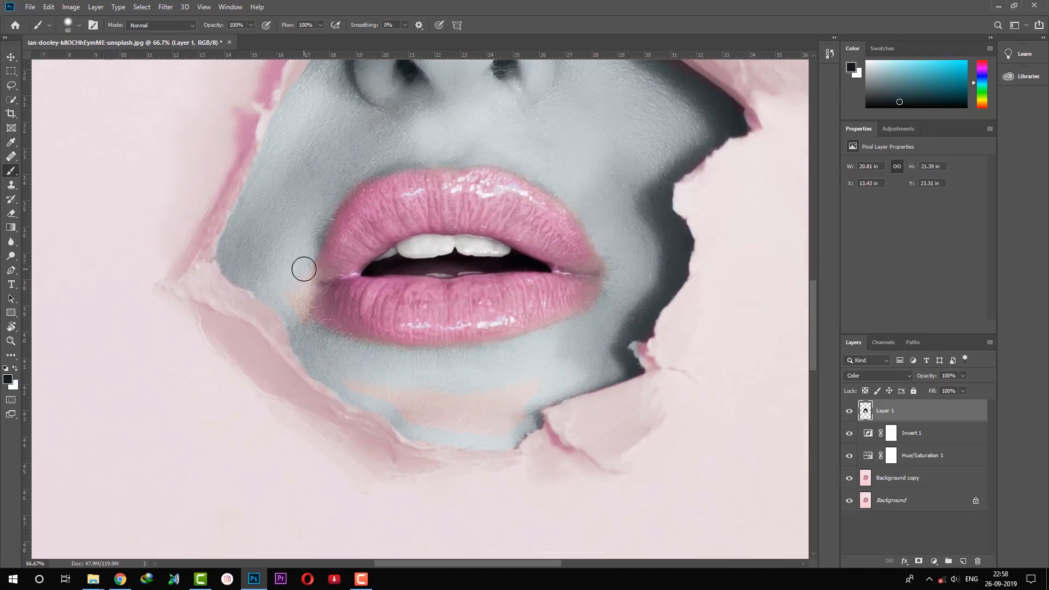
{"action": "mouse_move", "coordinate": [304, 269]}
{"action": "left_mouse_down"}
{"action": "mouse_move", "coordinate": [298, 327]}
{"action": "mouse_move", "coordinate": [306, 273]}
{"action": "mouse_move", "coordinate": [300, 324]}
{"action": "mouse_move", "coordinate": [301, 310]}
{"action": "mouse_move", "coordinate": [314, 328]}
{"action": "mouse_move", "coordinate": [292, 295]}
{"action": "mouse_move", "coordinate": [283, 235]}
{"action": "left_mouse_up"}
{"action": "key", "text": "bracketright"}
{"action": "key", "text": "bracketright"}
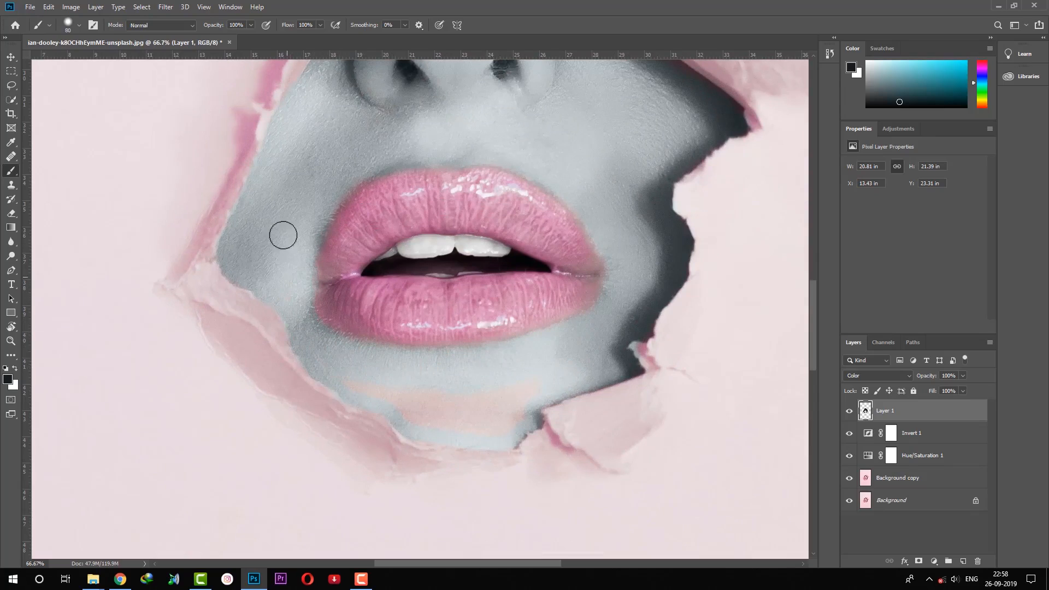
{"action": "key", "text": "bracketright"}
{"action": "mouse_move", "coordinate": [382, 382]}
{"action": "left_mouse_down"}
{"action": "mouse_move", "coordinate": [418, 413]}
{"action": "mouse_move", "coordinate": [501, 414]}
{"action": "mouse_move", "coordinate": [522, 391]}
{"action": "mouse_move", "coordinate": [438, 398]}
{"action": "mouse_move", "coordinate": [527, 375]}
{"action": "left_mouse_up"}
- Clean up the painted grey along the torn paper edge beside the lower lip using a 25 px brush and a 30 px Eraser
{"action": "key", "text": "ctrl+minus"}
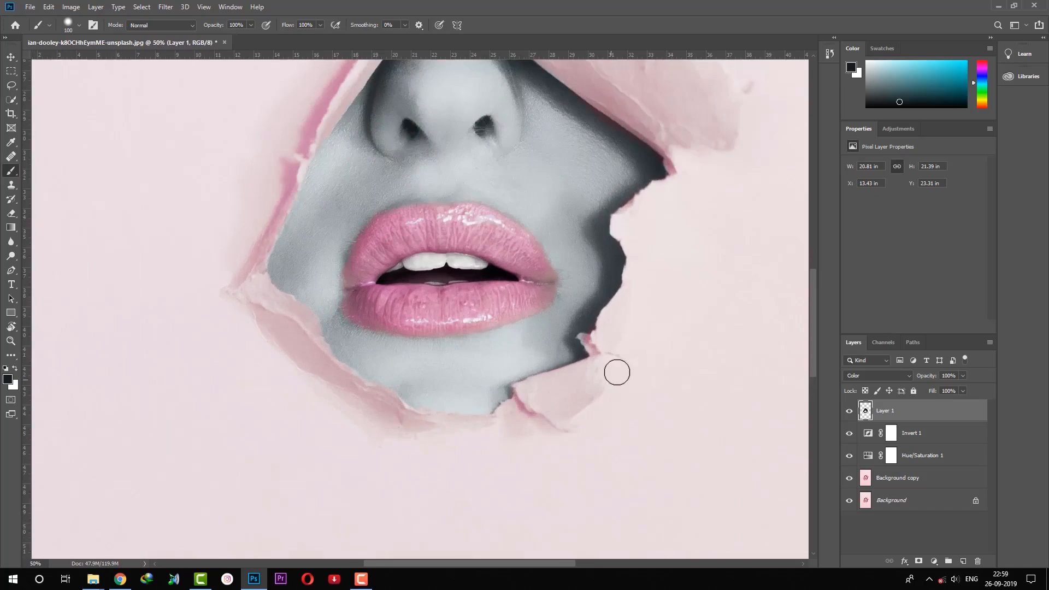
{"action": "key", "text": "ctrl+plus"}
{"action": "key", "text": "ctrl+plus"}
{"action": "left_click_drag", "start_coordinate": [682, 398], "coordinate": [467, 379]}
{"action": "key", "text": "bracketleft"}
{"action": "key", "text": "bracketleft"}
{"action": "key", "text": "bracketleft"}
{"action": "key", "text": "bracketleft"}
{"action": "key", "text": "bracketleft"}
{"action": "key", "text": "bracketleft"}
{"action": "key", "text": "bracketleft"}
{"action": "key", "text": "bracketleft"}
{"action": "key", "text": "bracketleft"}
{"action": "key", "text": "bracketleft"}
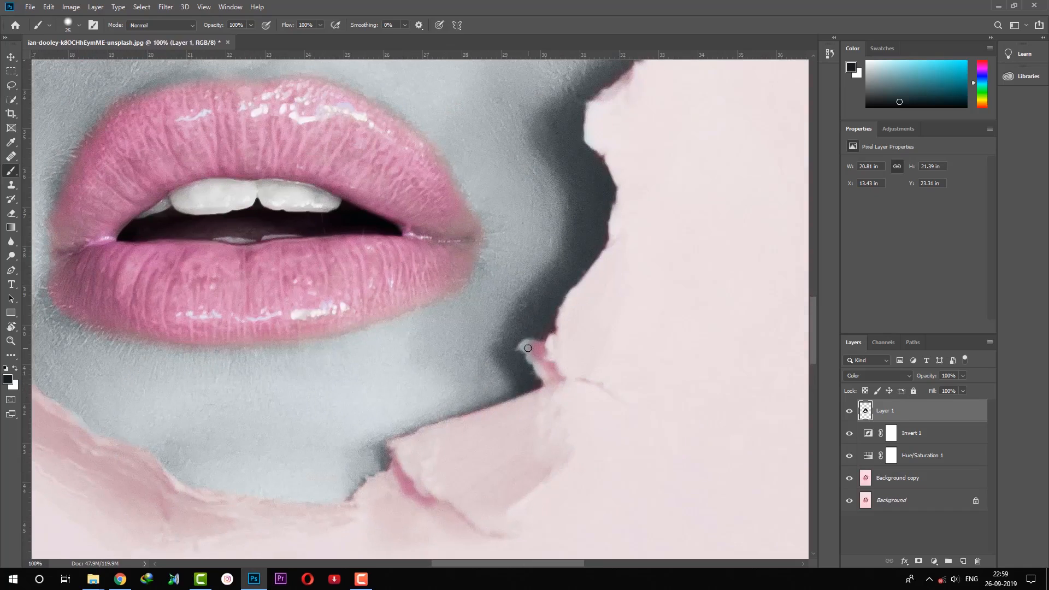
{"action": "left_click", "coordinate": [12, 214]}
{"action": "scroll", "coordinate": [622, 293], "scroll_direction": "up", "scroll_amount": 10}
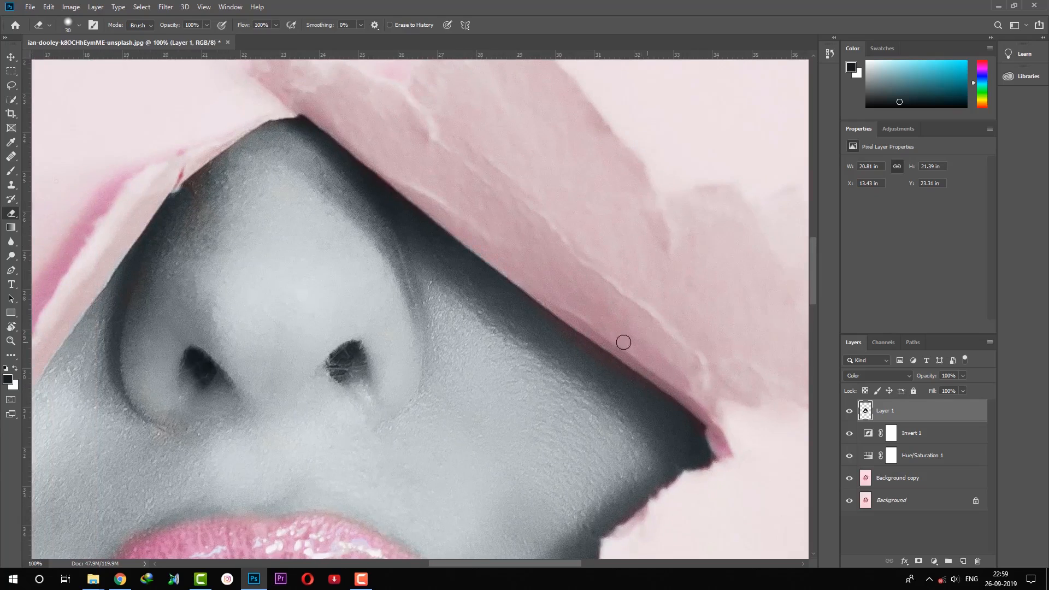
- Add a Selective Color adjustment layer on top and set its Blacks to Cyan -10% and Black +24%
{"action": "key", "text": "ctrl+minus"}
{"action": "key", "text": "ctrl+minus"}
{"action": "key", "text": "ctrl+minus"}
{"action": "key", "text": "ctrl+minus"}
{"action": "key", "text": "ctrl+minus"}
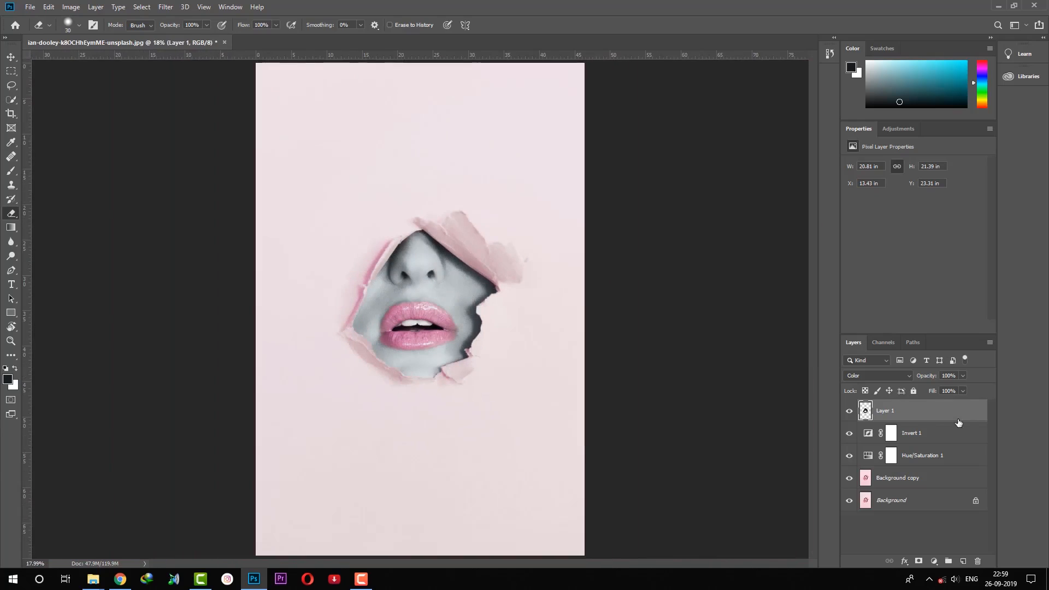
{"action": "left_click", "coordinate": [934, 561]}
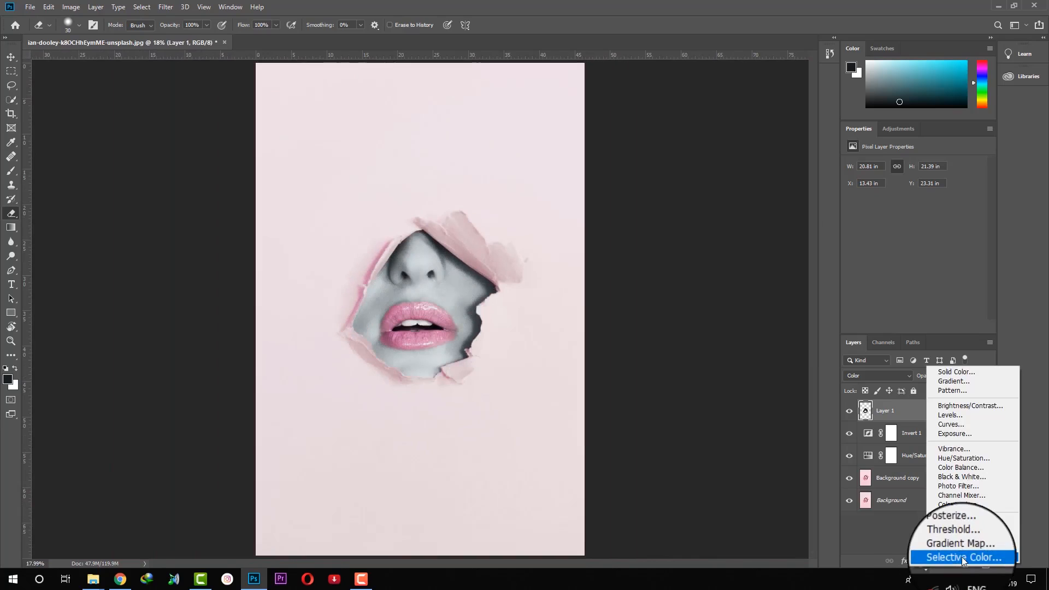
{"action": "left_click", "coordinate": [963, 557]}
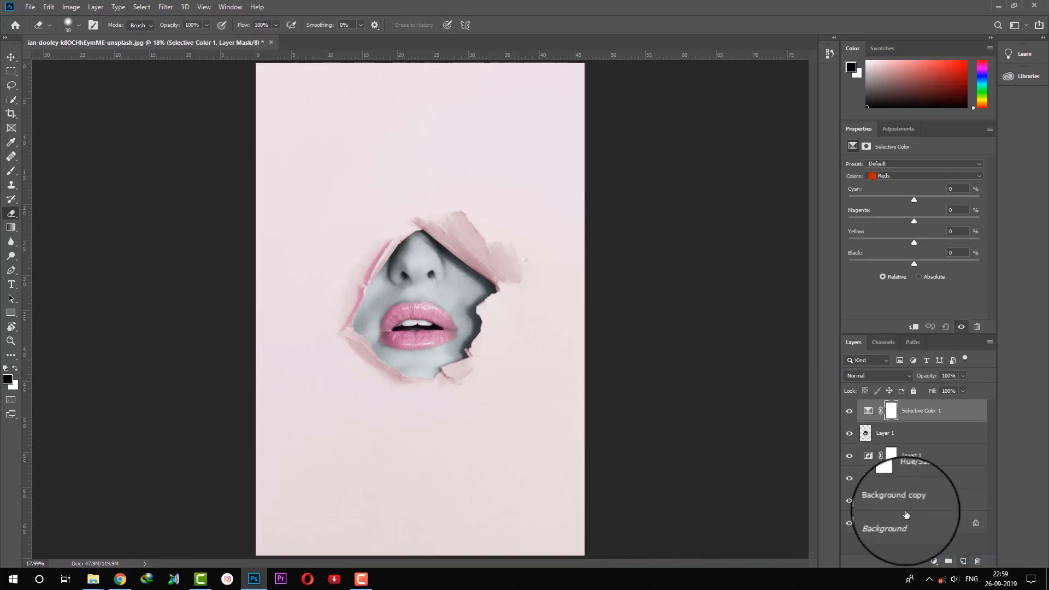
{"action": "left_click", "coordinate": [896, 176]}
{"action": "left_click", "coordinate": [904, 259]}
{"action": "left_click_drag", "start_coordinate": [918, 263], "coordinate": [930, 264]}
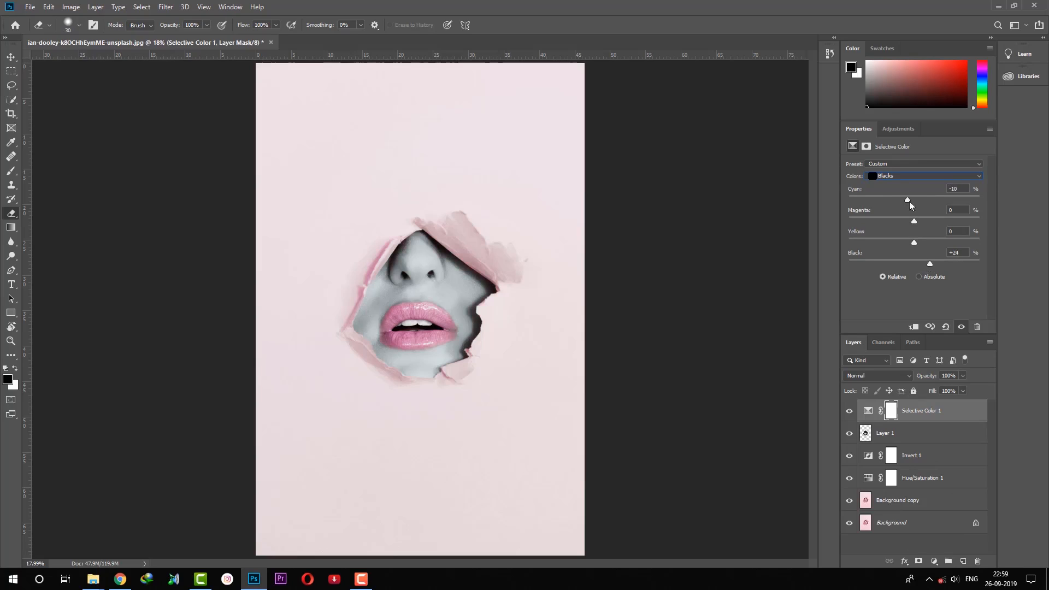
- Set the Selective Color Magentas to Cyan -26%, Magenta +22%, Yellow +39% and Black +18%
{"action": "left_click", "coordinate": [902, 176]}
{"action": "left_click", "coordinate": [887, 185]}
{"action": "left_click", "coordinate": [882, 176]}
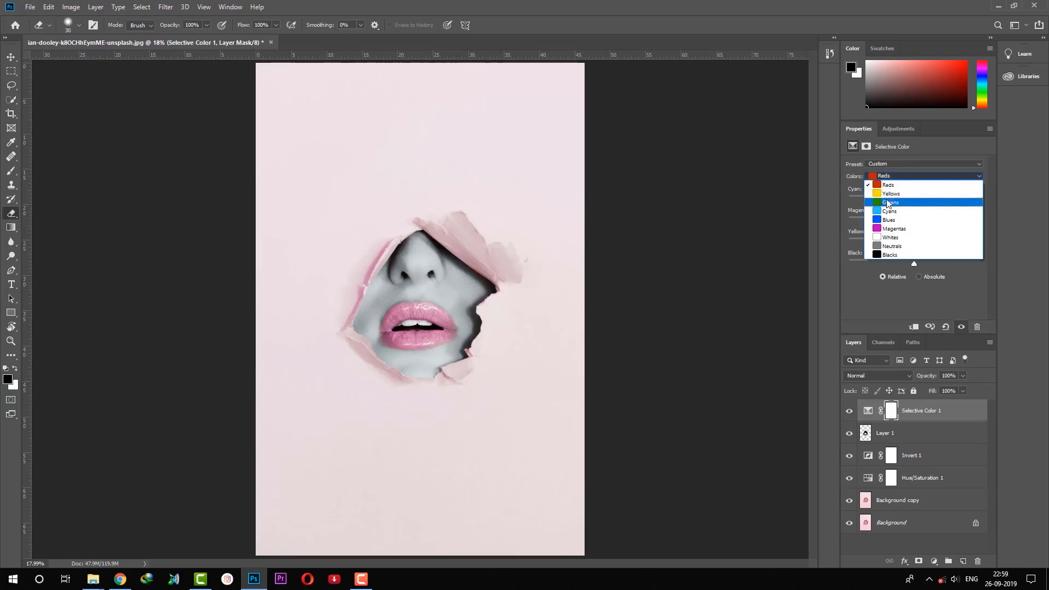
{"action": "left_click", "coordinate": [889, 229]}
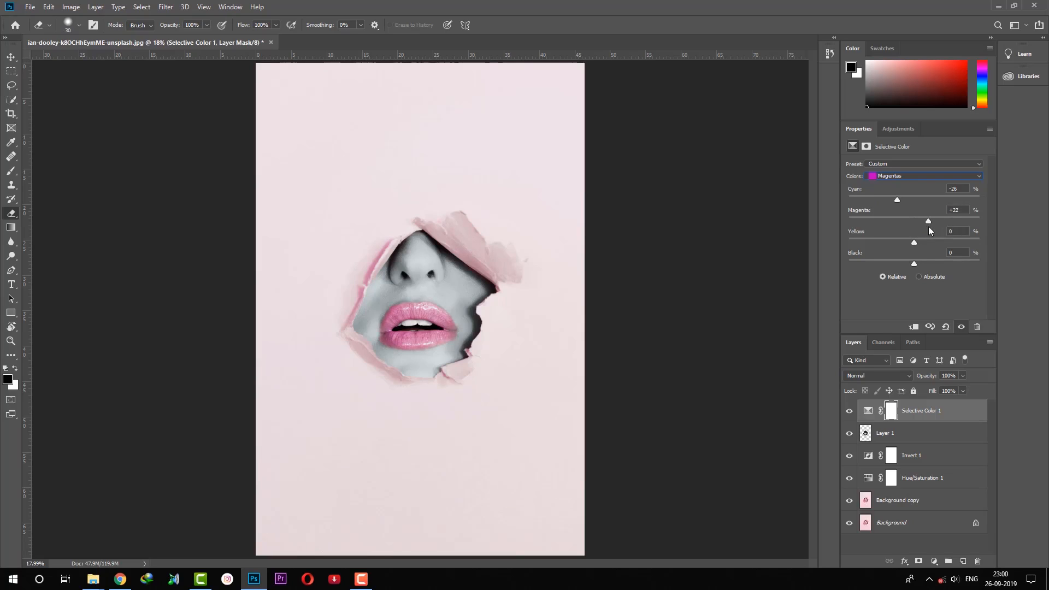
{"action": "left_click_drag", "start_coordinate": [920, 264], "coordinate": [927, 264]}
- Add a Color Balance adjustment layer above the Selective Color layer and adjust the colour balance of its Highlights
{"action": "left_click", "coordinate": [934, 562]}
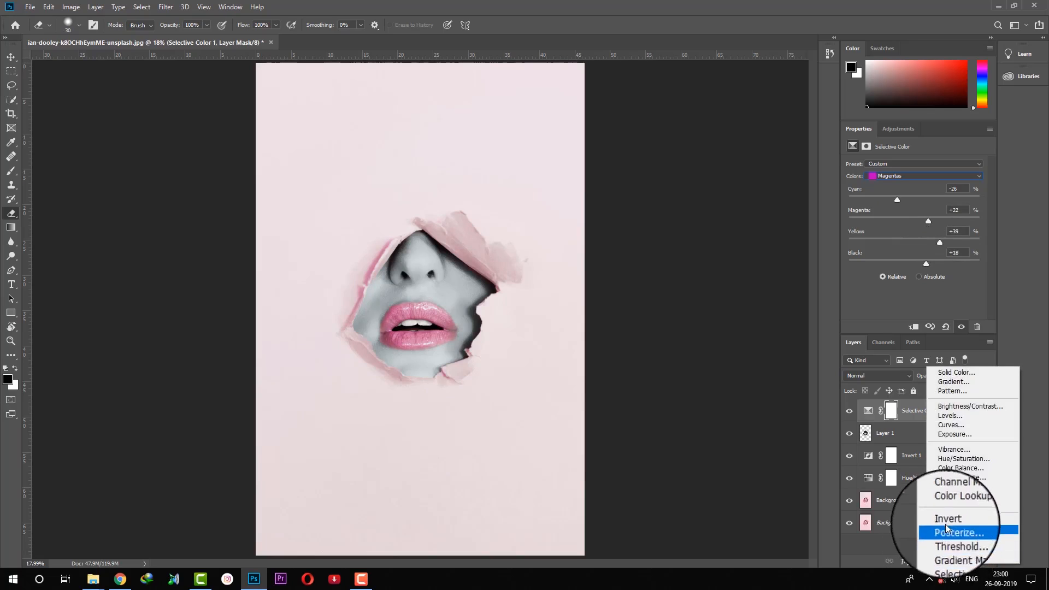
{"action": "left_click", "coordinate": [963, 468]}
{"action": "left_click", "coordinate": [918, 165]}
{"action": "left_click", "coordinate": [885, 189]}
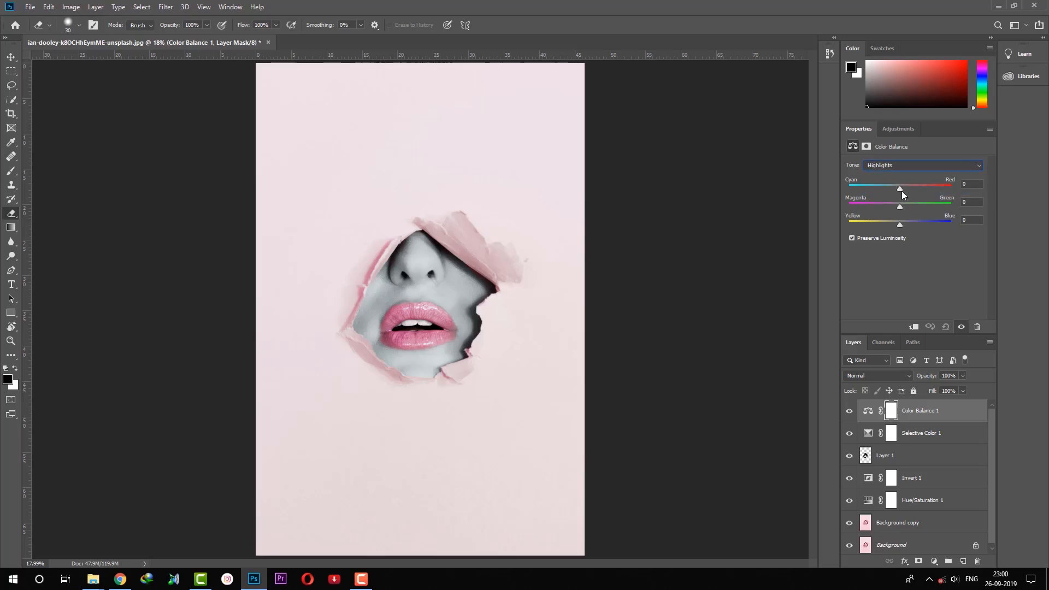
{"action": "mouse_move", "coordinate": [897, 206]}
{"action": "left_mouse_down"}
{"action": "mouse_move", "coordinate": [888, 206]}
{"action": "mouse_move", "coordinate": [907, 224]}
{"action": "mouse_move", "coordinate": [900, 188]}
{"action": "left_mouse_up"}
- Set the Color Balance Shadows to Cyan/Red -11, Magenta/Green -6 and Yellow/Blue +17
{"action": "left_click", "coordinate": [889, 165]}
{"action": "left_click", "coordinate": [896, 175]}
{"action": "left_click_drag", "start_coordinate": [901, 224], "coordinate": [911, 224]}
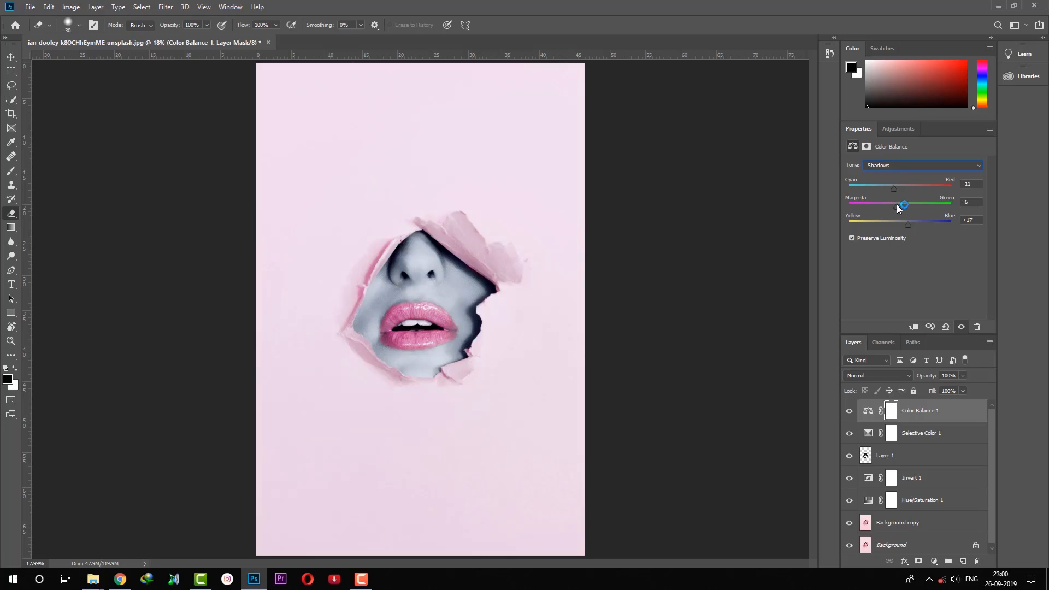
{"action": "mouse_move", "coordinate": [897, 206]}
{"action": "left_mouse_down"}
{"action": "mouse_move", "coordinate": [908, 205]}
{"action": "mouse_move", "coordinate": [896, 205]}
{"action": "left_mouse_up"}
- Set the Color Balance Midtones to Cyan/Red -4, Magenta/Green -4 and Yellow/Blue +8
{"action": "left_click", "coordinate": [894, 165]}
{"action": "left_click", "coordinate": [897, 184]}
{"action": "left_click_drag", "start_coordinate": [900, 187], "coordinate": [899, 189]}
- Stamp all visible layers into a new top layer and open it in the Nik Collection's Color Efex Pro 4 filter
{"action": "key", "text": "ctrl+plus"}
{"action": "key", "text": "ctrl+plus"}
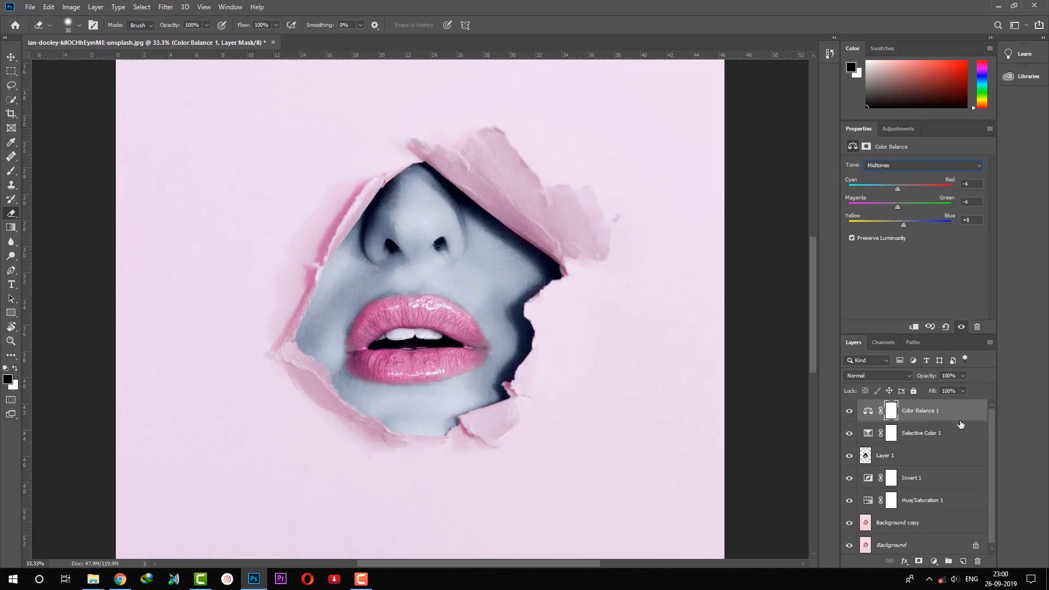
{"action": "key", "text": "ctrl+alt+shift+e"}
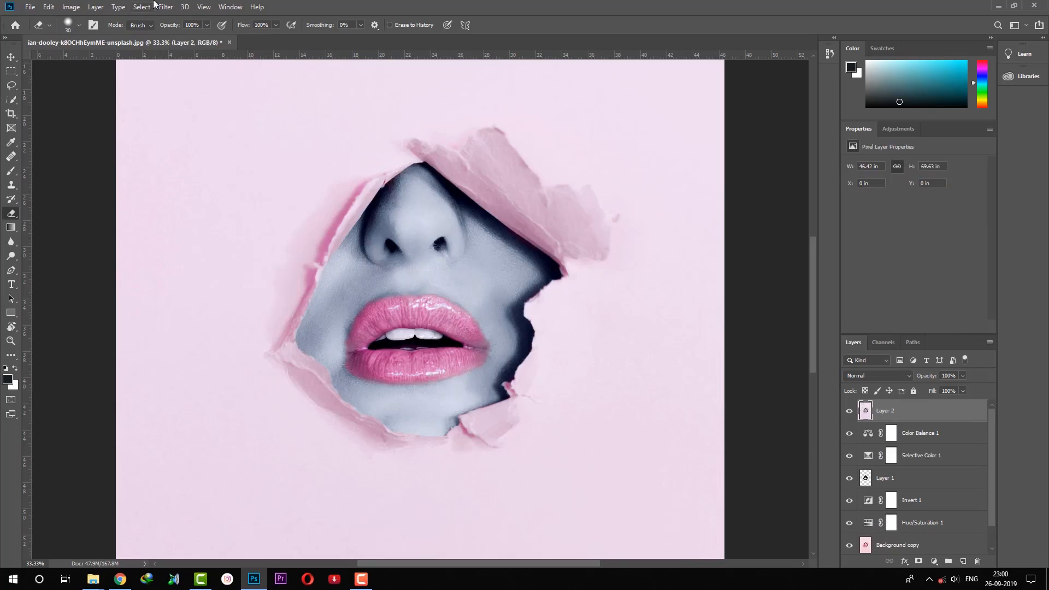
{"action": "left_click", "coordinate": [165, 7]}
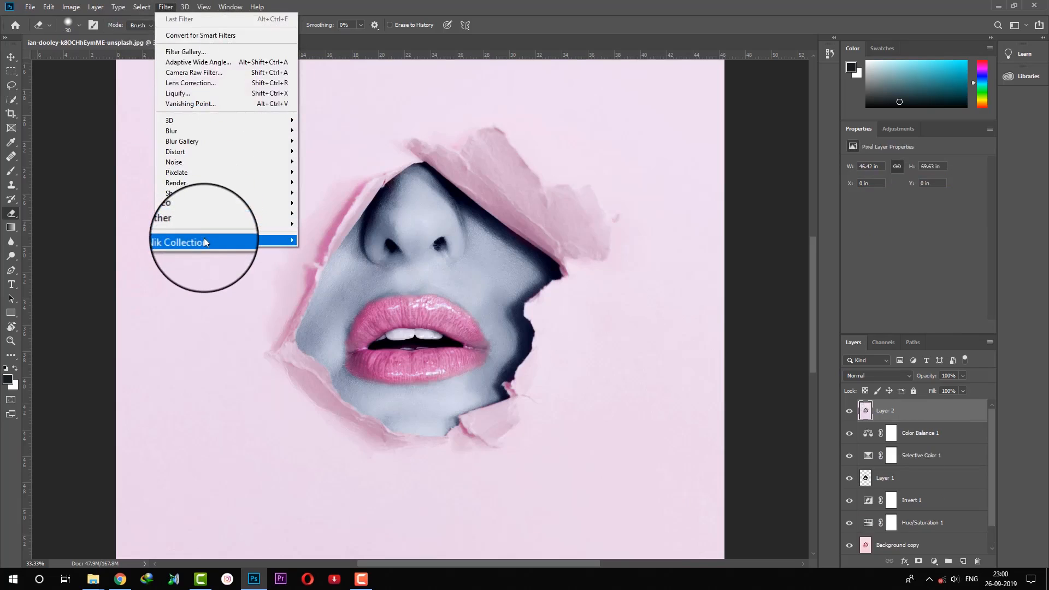
{"action": "mouse_move", "coordinate": [204, 239]}
{"action": "left_click", "coordinate": [324, 250]}
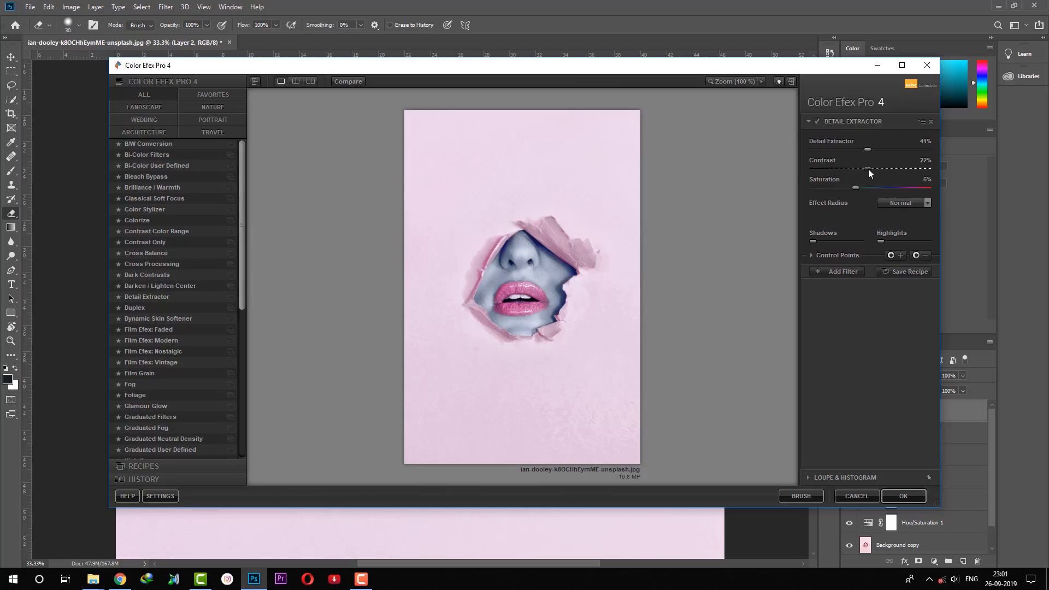
- Choose the Detail Extractor filter, set its Detail Extractor amount to 33% and examine the nose and lips up close
{"action": "left_click", "coordinate": [139, 297]}
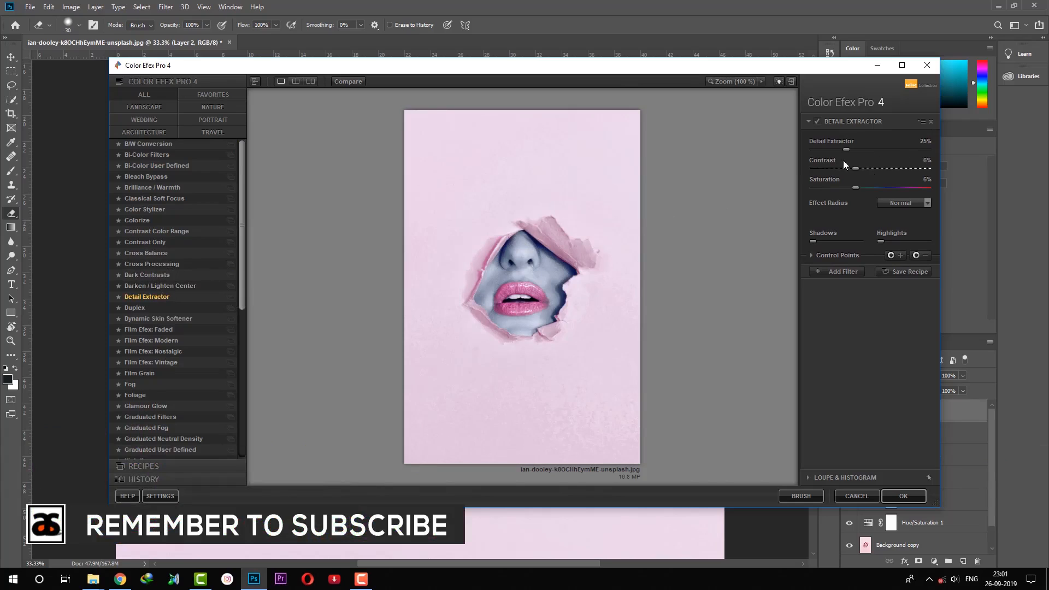
{"action": "left_click_drag", "start_coordinate": [852, 148], "coordinate": [858, 147]}
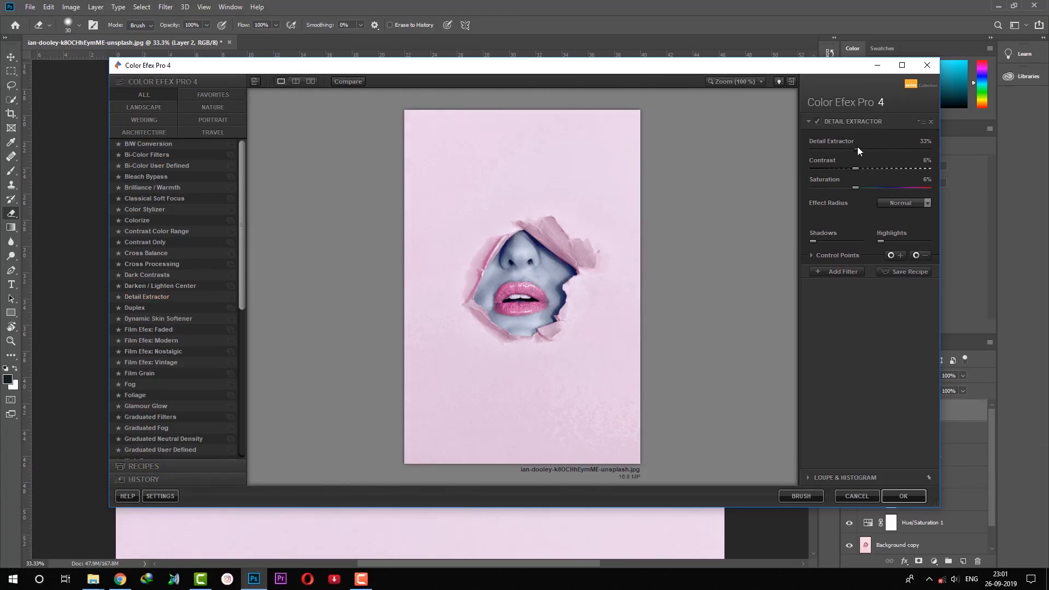
{"action": "left_click", "coordinate": [625, 250]}
{"action": "scroll", "coordinate": [661, 255], "scroll_direction": "down", "scroll_amount": 1}
{"action": "scroll", "coordinate": [667, 254], "scroll_direction": "up", "scroll_amount": 2}
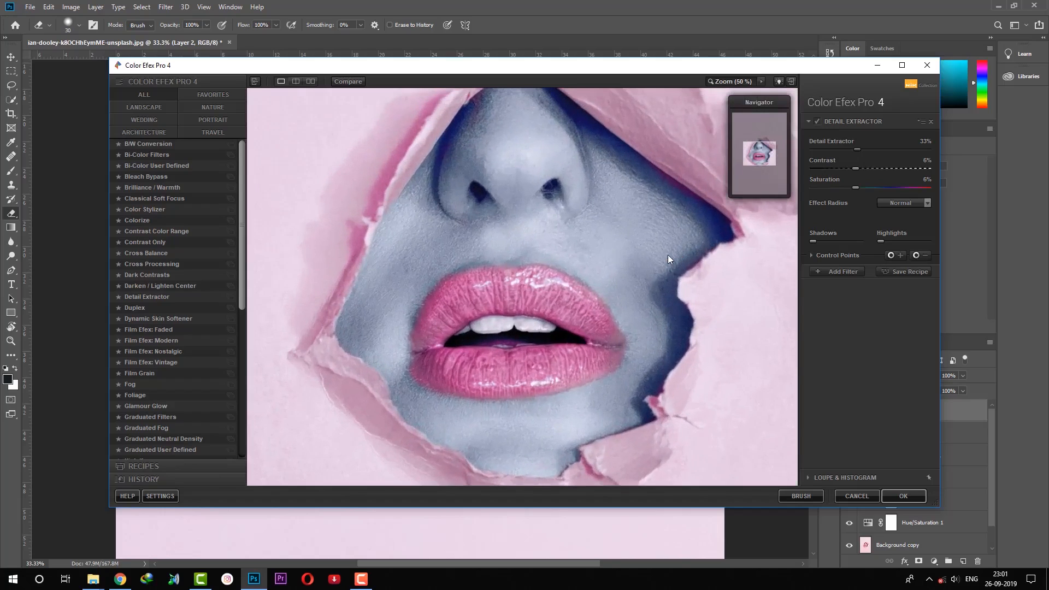
{"action": "left_click_drag", "start_coordinate": [597, 206], "coordinate": [565, 265]}
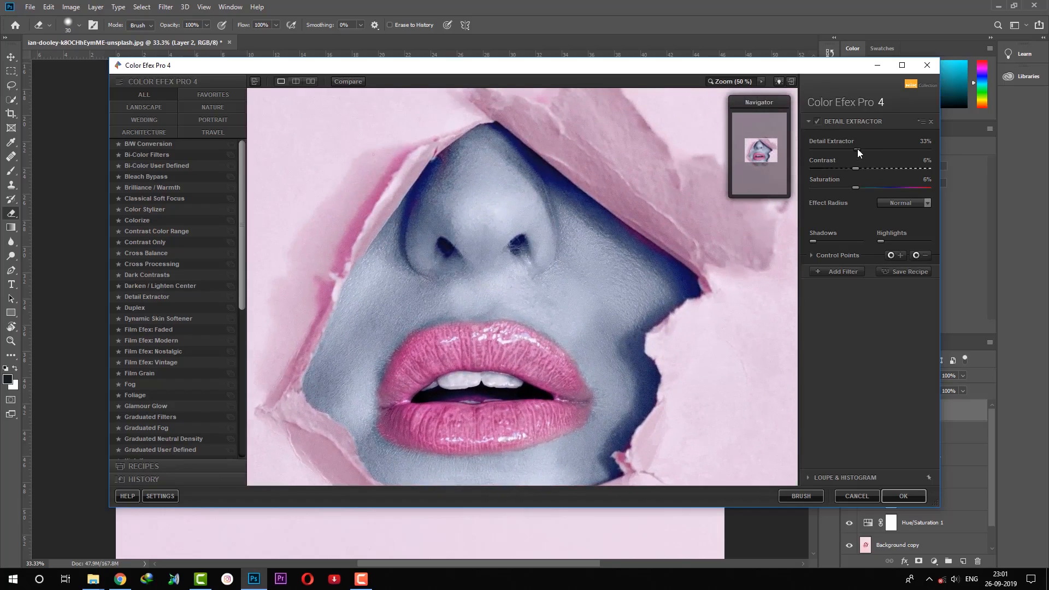
- Set the Detail Extractor amount to 30% and Contrast to -2%, and apply the filter
{"action": "left_click_drag", "start_coordinate": [864, 147], "coordinate": [857, 149]}
{"action": "left_click", "coordinate": [849, 168]}
{"action": "left_click_drag", "start_coordinate": [857, 148], "coordinate": [854, 147]}
{"action": "left_click", "coordinate": [618, 281]}
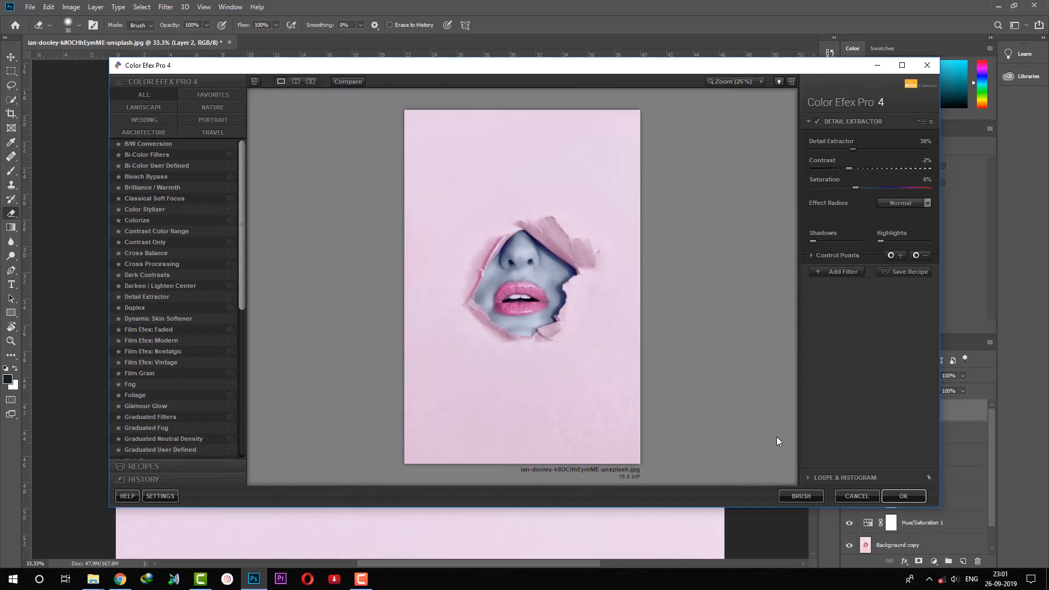
{"action": "left_click", "coordinate": [909, 494]}
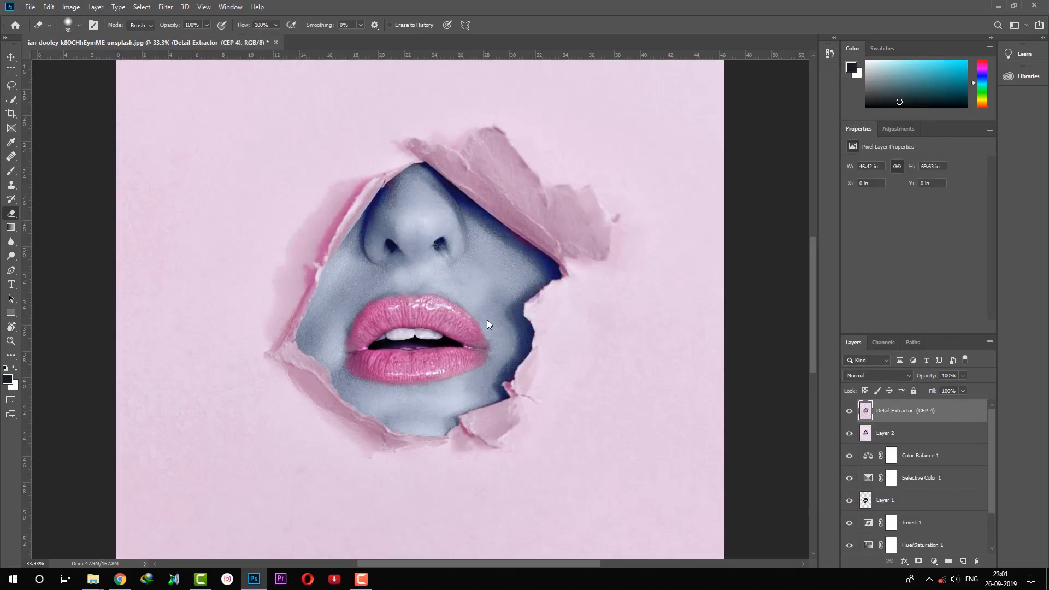
- Add a layer mask to the Detail Extractor layer and invert it to black
{"action": "key", "text": "ctrl+minus"}
{"action": "key", "text": "ctrl+minus"}
{"action": "key", "text": "ctrl+plus"}
{"action": "key", "text": "ctrl+plus"}
{"action": "key", "text": "ctrl+minus"}
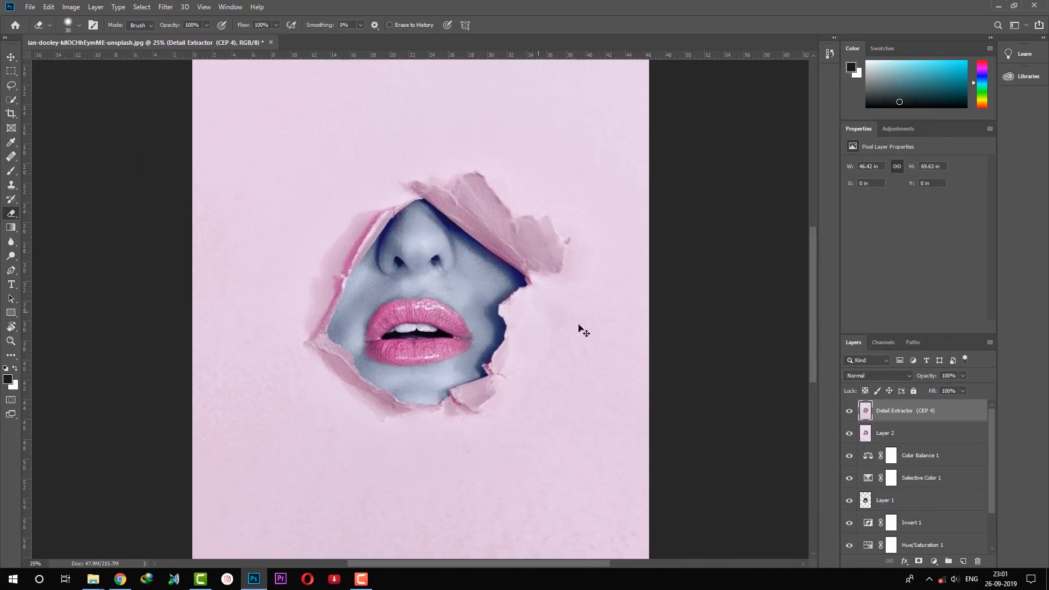
{"action": "left_click", "coordinate": [919, 561]}
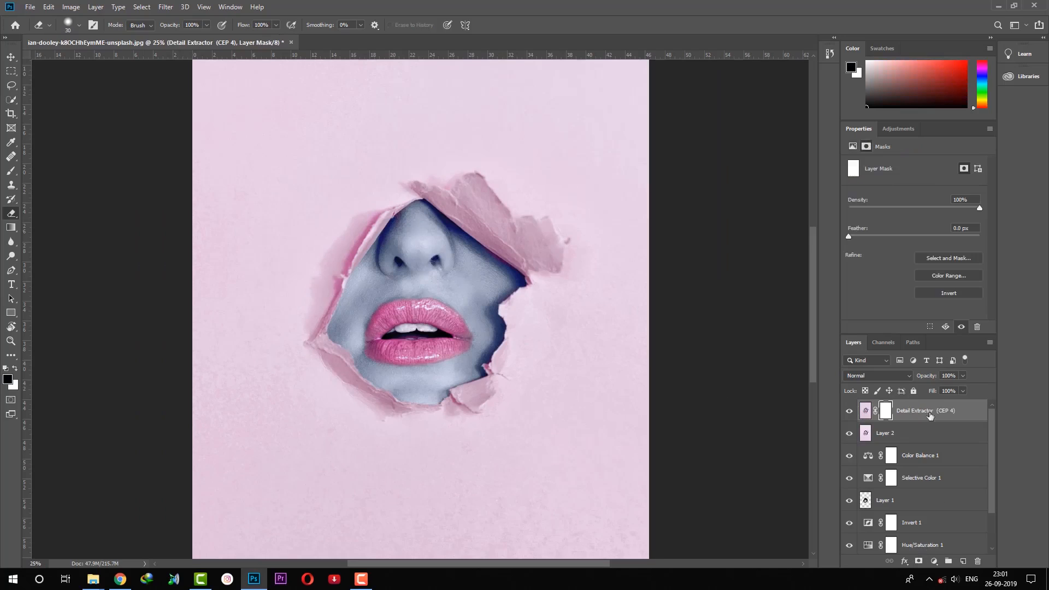
{"action": "left_click", "coordinate": [953, 293]}
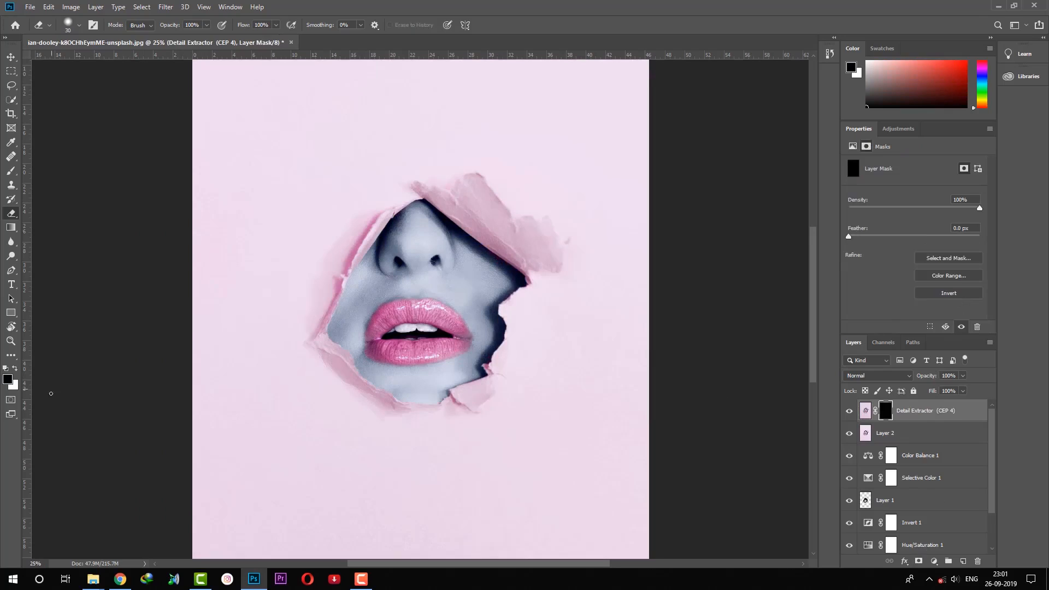
- Reveal the extracted detail on the lips in the layer mask using the Eraser at size 300 and 50% opacity with a white background colour
{"action": "key", "text": "x"}
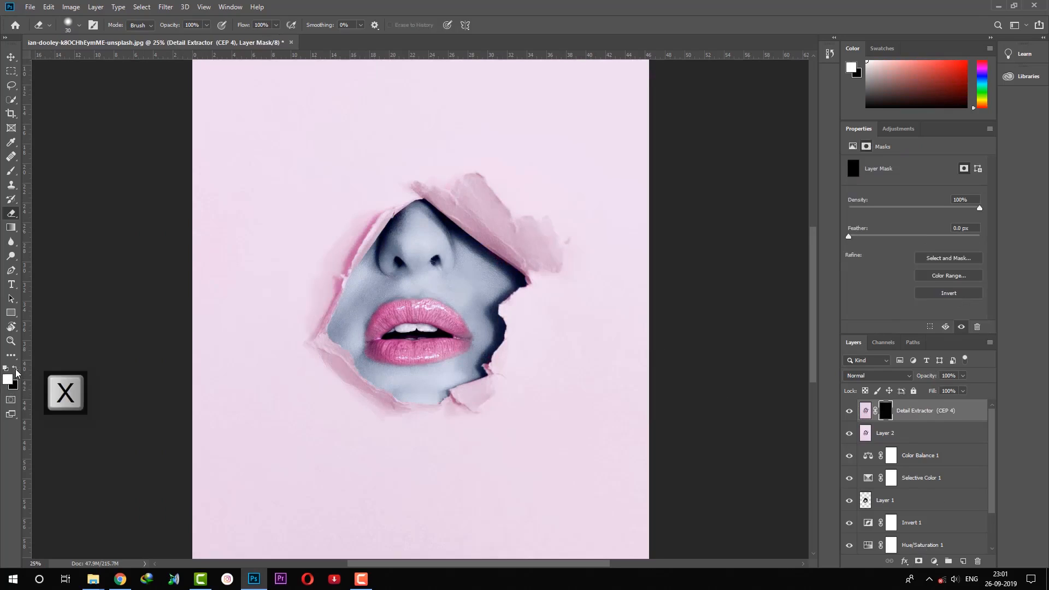
{"action": "key", "text": "bracketright"}
{"action": "key", "text": "bracketright"}
{"action": "key", "text": "bracketright"}
{"action": "key", "text": "bracketright"}
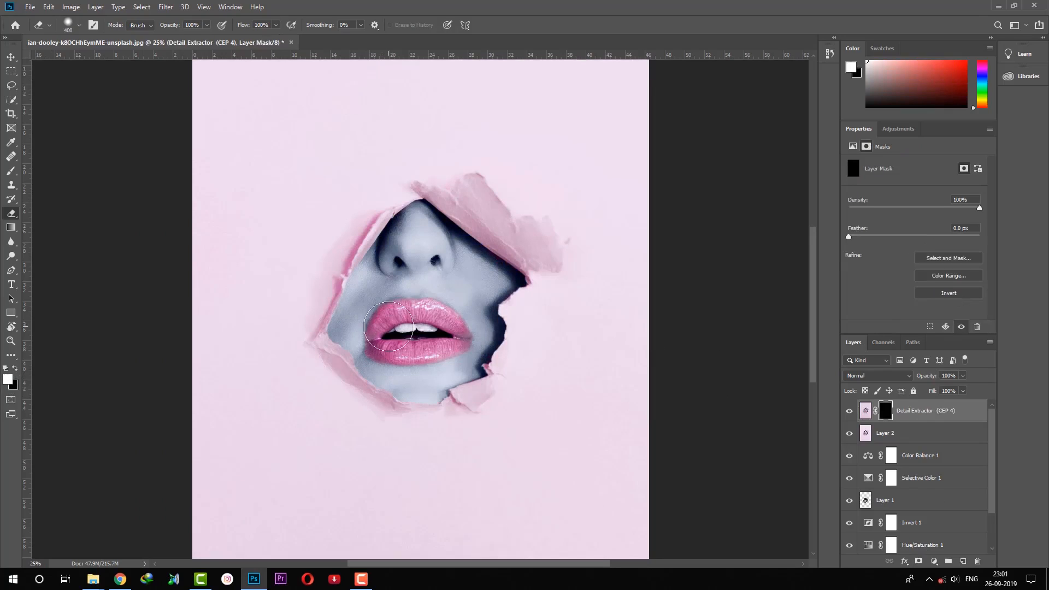
{"action": "key", "text": "ctrl+plus"}
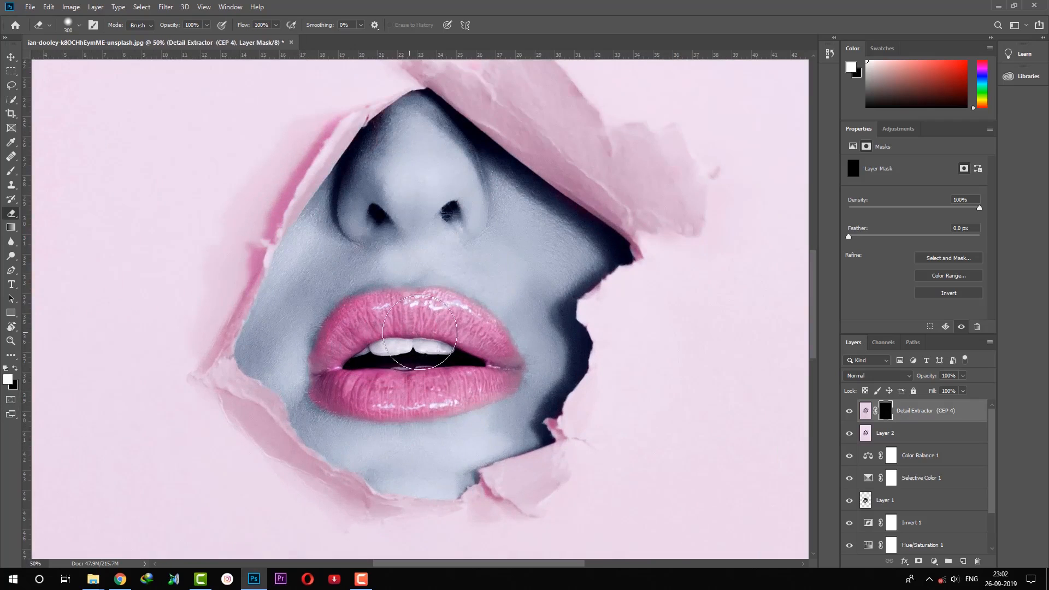
{"action": "left_click", "coordinate": [15, 369]}
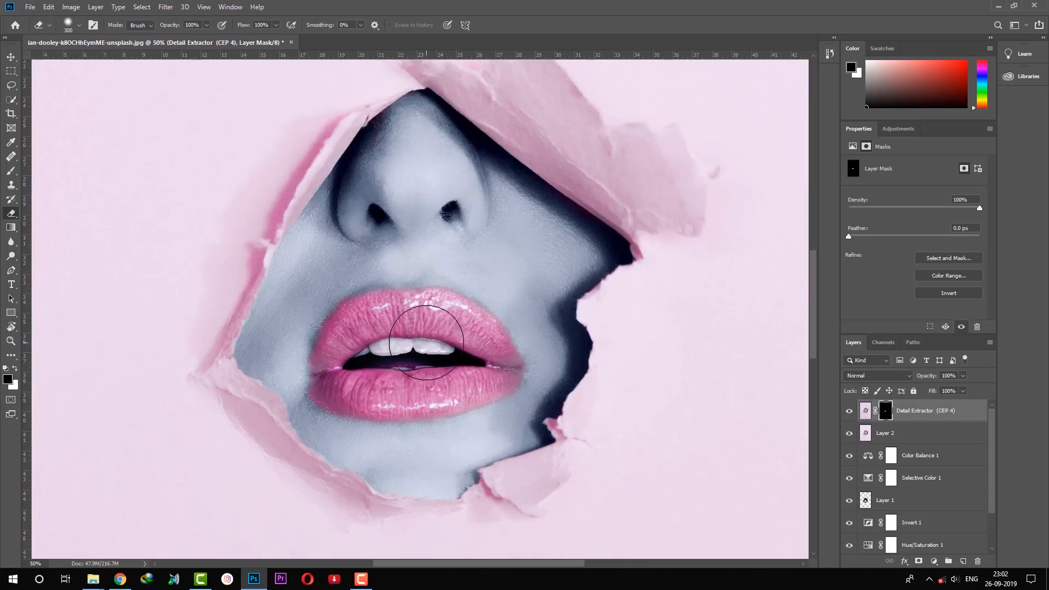
{"action": "key", "text": "ctrl+z"}
{"action": "key", "text": "5"}
{"action": "mouse_move", "coordinate": [343, 358]}
{"action": "left_mouse_down"}
{"action": "mouse_move", "coordinate": [469, 344]}
{"action": "mouse_move", "coordinate": [481, 364]}
{"action": "left_mouse_up"}
- Reveal the extracted detail on the large torn paper flap beside the nose with the Eraser at size 125
{"action": "left_click_drag", "start_coordinate": [417, 304], "coordinate": [432, 351]}
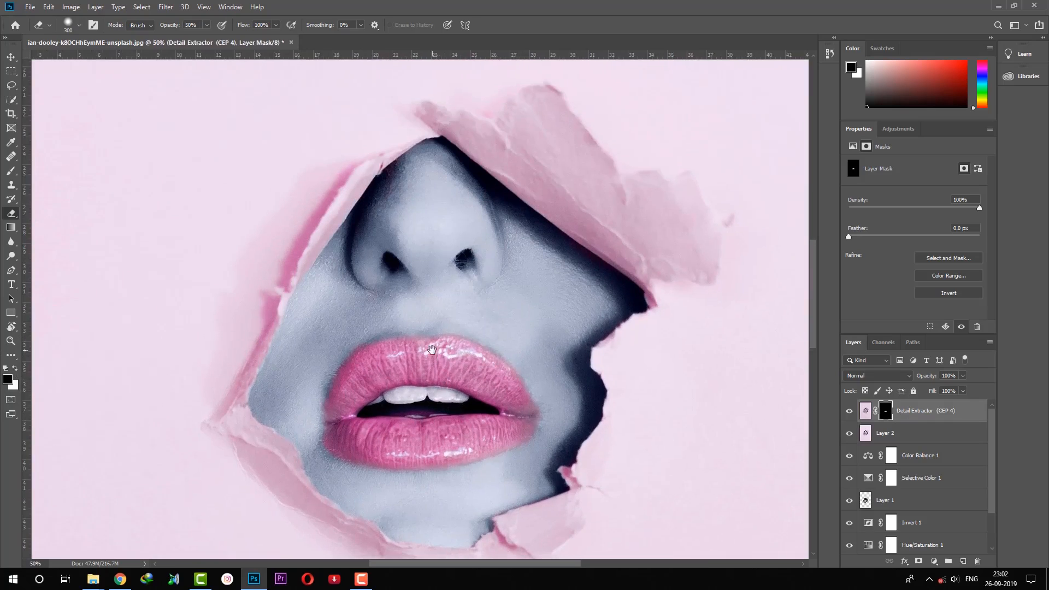
{"action": "key", "text": "["}
{"action": "key", "text": "["}
{"action": "key", "text": "["}
{"action": "key", "text": "["}
{"action": "key", "text": "["}
{"action": "mouse_move", "coordinate": [431, 113]}
{"action": "left_mouse_down"}
{"action": "mouse_move", "coordinate": [628, 250]}
{"action": "mouse_move", "coordinate": [690, 261]}
{"action": "mouse_move", "coordinate": [647, 183]}
{"action": "mouse_move", "coordinate": [620, 210]}
{"action": "mouse_move", "coordinate": [546, 101]}
{"action": "mouse_move", "coordinate": [588, 206]}
{"action": "mouse_move", "coordinate": [537, 120]}
{"action": "left_mouse_up"}
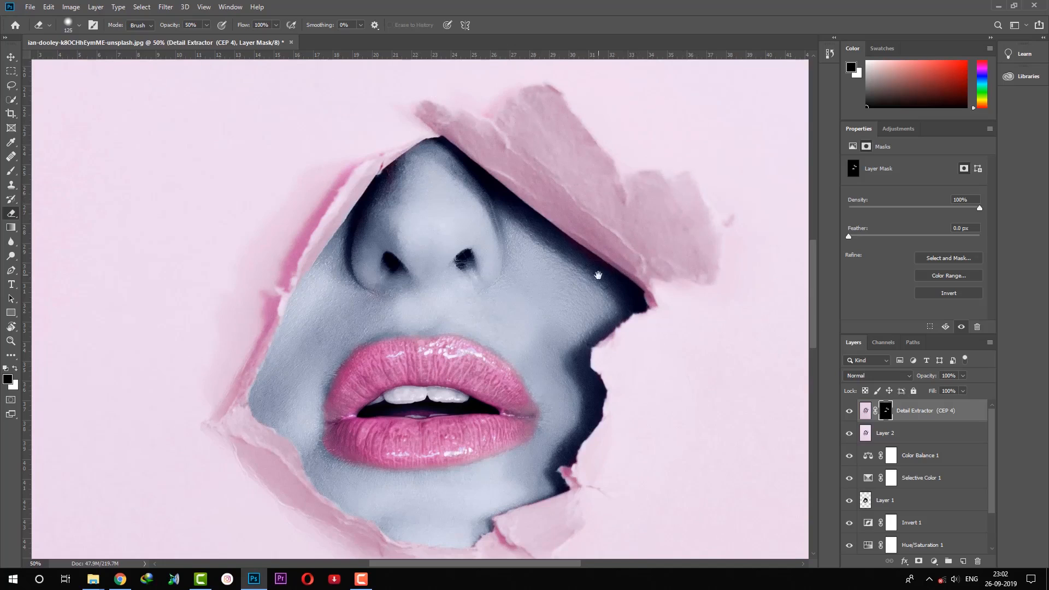
- Reveal the extracted detail on the torn paper edge and small flap beside the chin with a smaller Eraser
{"action": "mouse_move", "coordinate": [599, 274]}
{"action": "left_mouse_down"}
{"action": "mouse_move", "coordinate": [625, 218]}
{"action": "mouse_move", "coordinate": [598, 236]}
{"action": "left_mouse_up"}
{"action": "key", "text": "["}
{"action": "key", "text": "["}
{"action": "key", "text": "["}
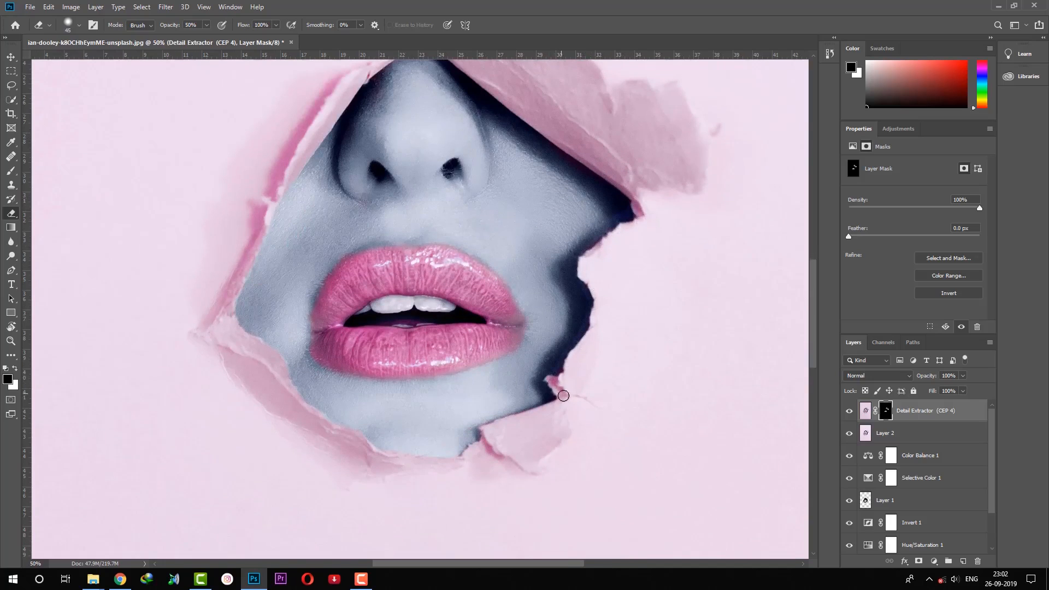
{"action": "mouse_move", "coordinate": [579, 409]}
{"action": "left_mouse_down"}
{"action": "mouse_move", "coordinate": [585, 341]}
{"action": "mouse_move", "coordinate": [537, 401]}
{"action": "mouse_move", "coordinate": [495, 365]}
{"action": "mouse_move", "coordinate": [558, 351]}
{"action": "mouse_move", "coordinate": [548, 357]}
{"action": "left_mouse_up"}
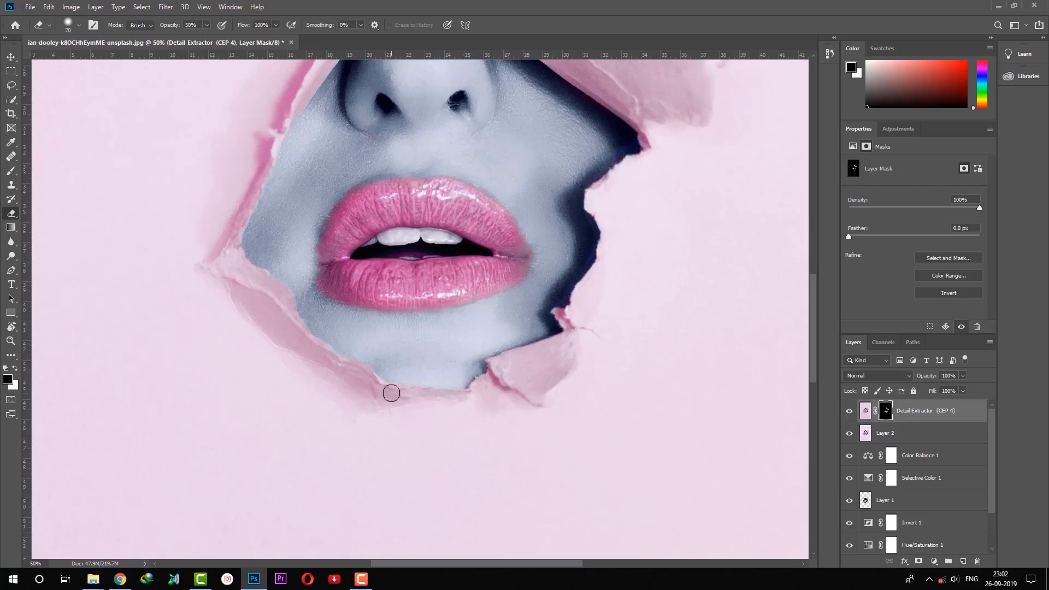
- Reveal the extracted detail along the long torn paper edge from below the chin up to the nose, with the Eraser at size 100
{"action": "key", "text": "bracketright"}
{"action": "key", "text": "bracketright"}
{"action": "key", "text": "bracketright"}
{"action": "key", "text": "bracketright"}
{"action": "key", "text": "bracketright"}
{"action": "key", "text": "bracketleft"}
{"action": "mouse_move", "coordinate": [336, 366]}
{"action": "left_mouse_down"}
{"action": "mouse_move", "coordinate": [227, 264]}
{"action": "mouse_move", "coordinate": [274, 294]}
{"action": "mouse_move", "coordinate": [297, 323]}
{"action": "mouse_move", "coordinate": [214, 264]}
{"action": "mouse_move", "coordinate": [282, 127]}
{"action": "mouse_move", "coordinate": [235, 265]}
{"action": "left_mouse_up"}
{"action": "left_click_drag", "start_coordinate": [347, 198], "coordinate": [391, 309]}
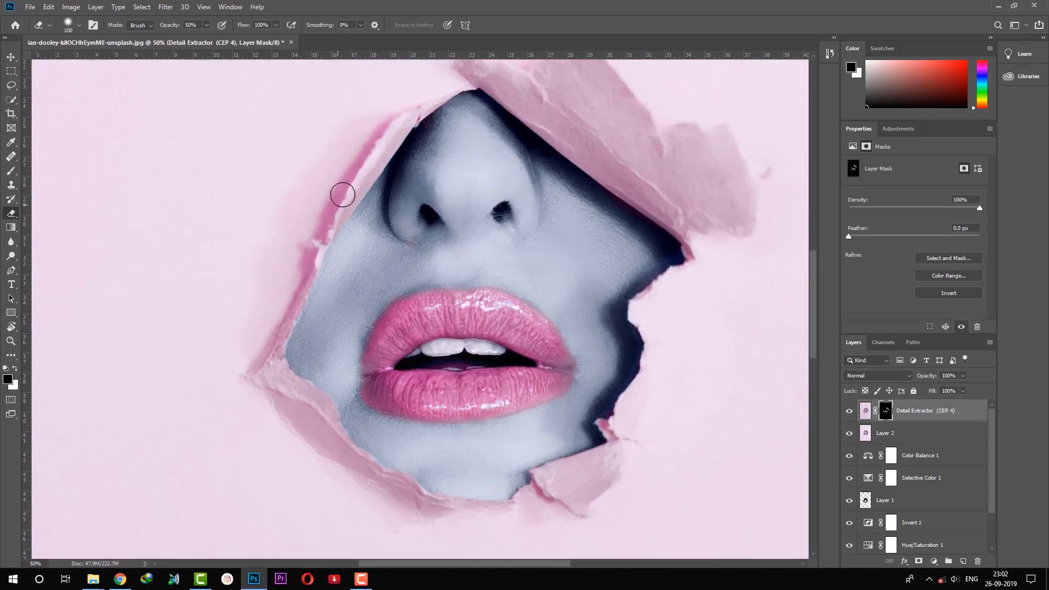
{"action": "mouse_move", "coordinate": [371, 158]}
{"action": "left_mouse_down"}
{"action": "mouse_move", "coordinate": [399, 124]}
{"action": "mouse_move", "coordinate": [438, 111]}
{"action": "left_mouse_up"}
{"action": "left_click_drag", "start_coordinate": [302, 184], "coordinate": [290, 308]}
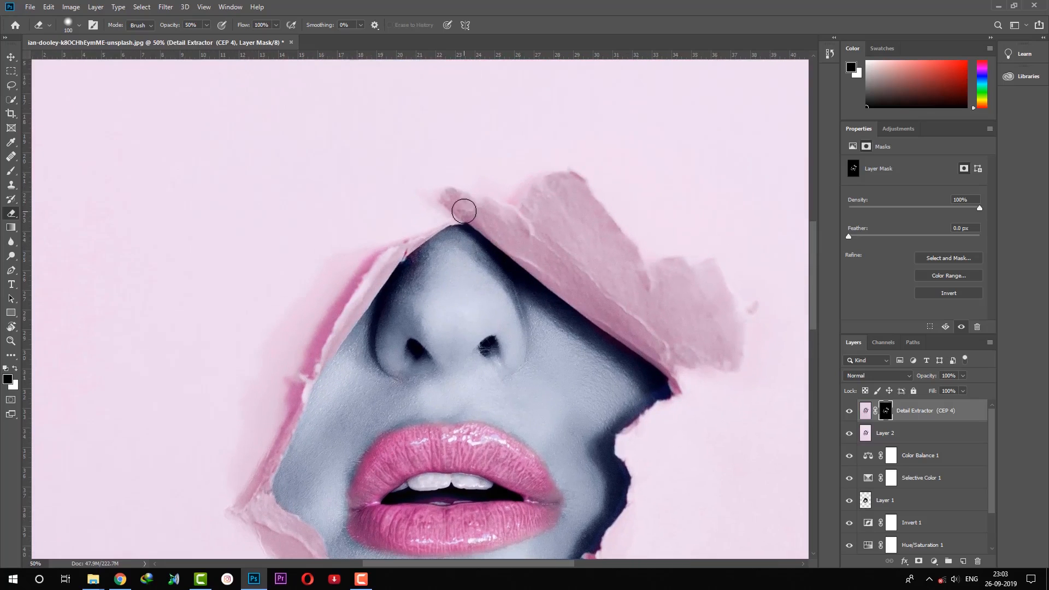
- Add a new layer above the Detail Extractor layer and set its blend mode to Overlay
{"action": "key", "text": "ctrl+minus"}
{"action": "key", "text": "ctrl+minus"}
{"action": "key", "text": "ctrl+minus"}
{"action": "key", "text": "ctrl+minus"}
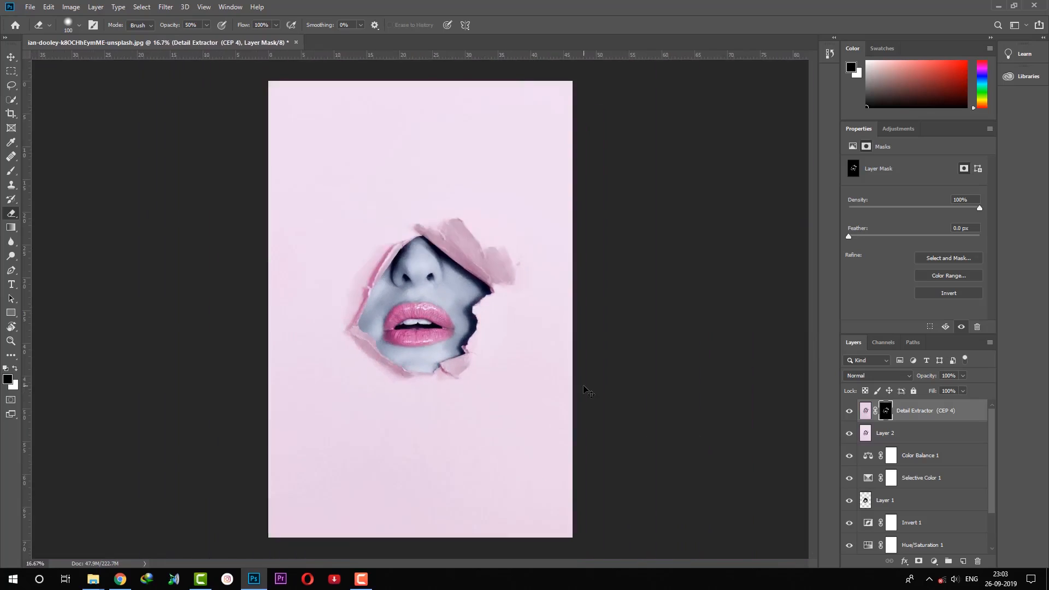
{"action": "key", "text": "ctrl+plus"}
{"action": "key", "text": "ctrl+plus"}
{"action": "key", "text": "ctrl+plus"}
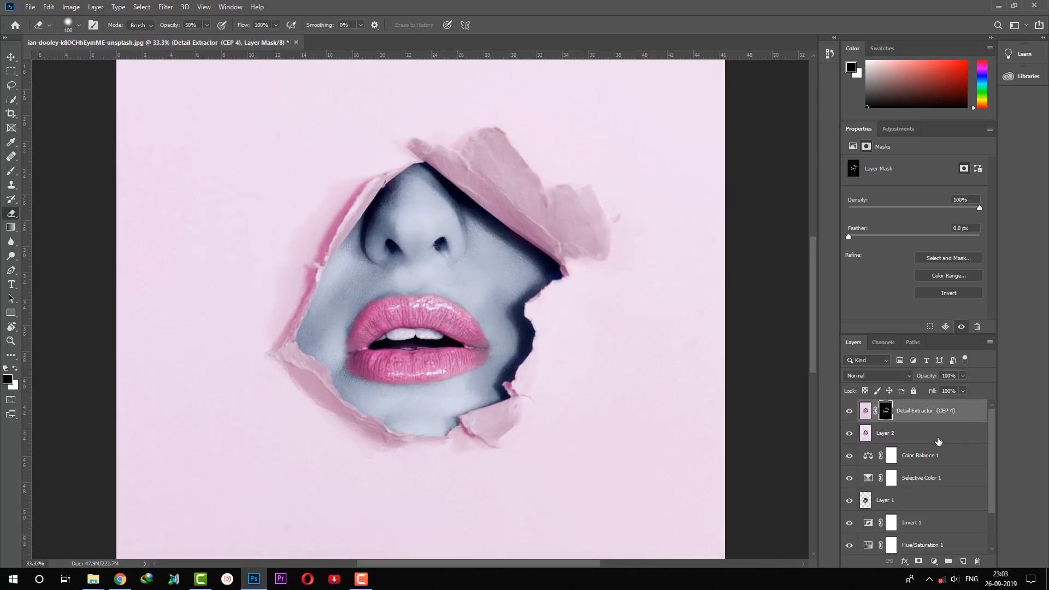
{"action": "left_click", "coordinate": [964, 563]}
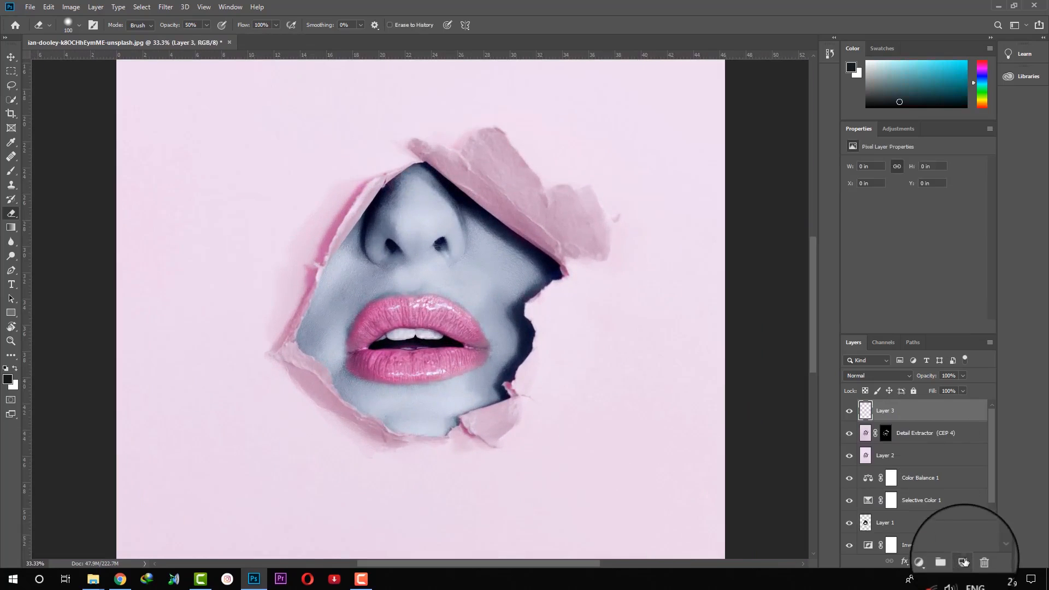
{"action": "left_click", "coordinate": [868, 377]}
{"action": "left_click", "coordinate": [863, 431]}
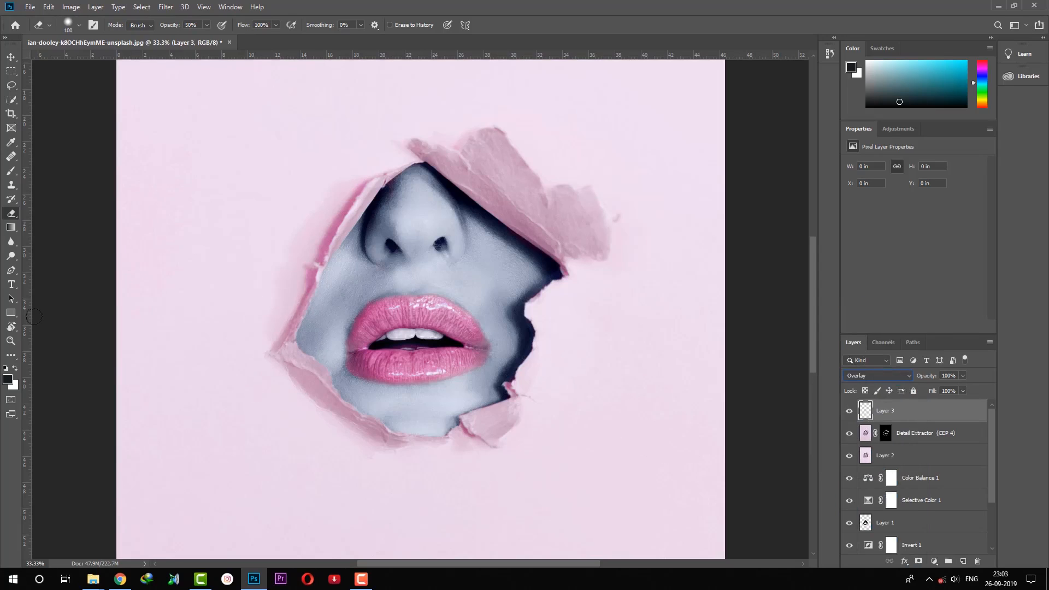
- Brighten the bridge of the nose on the Overlay layer with a white brush at 17% opacity
{"action": "left_click", "coordinate": [15, 370]}
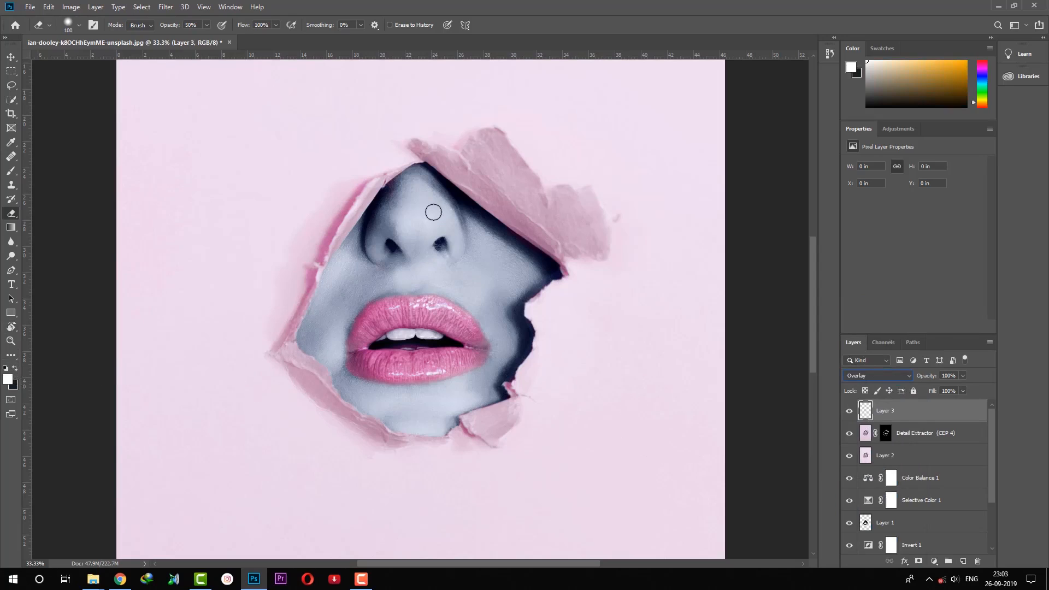
{"action": "left_click", "coordinate": [11, 59]}
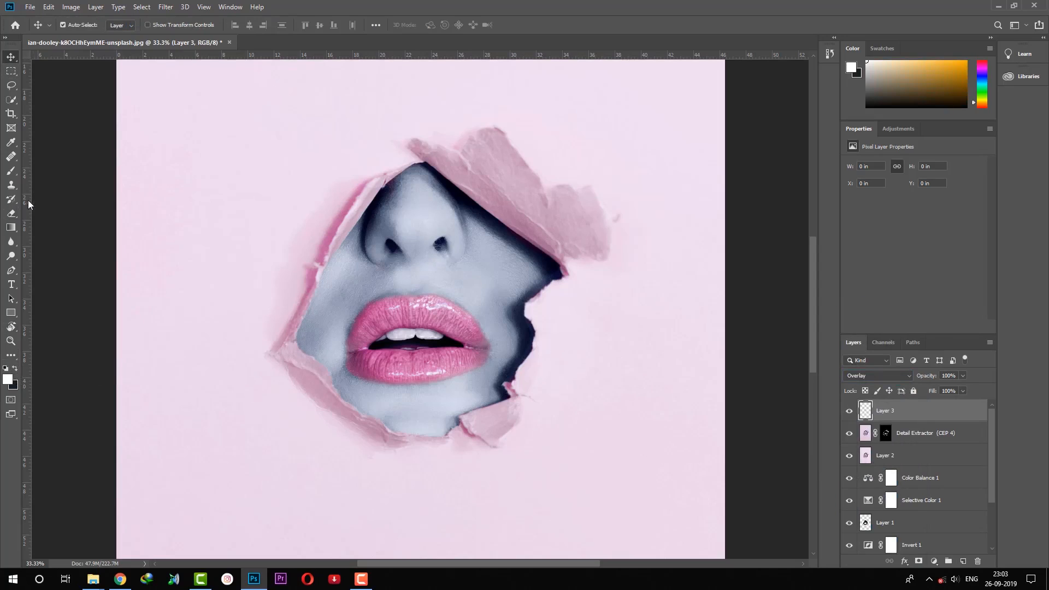
{"action": "key", "text": "b"}
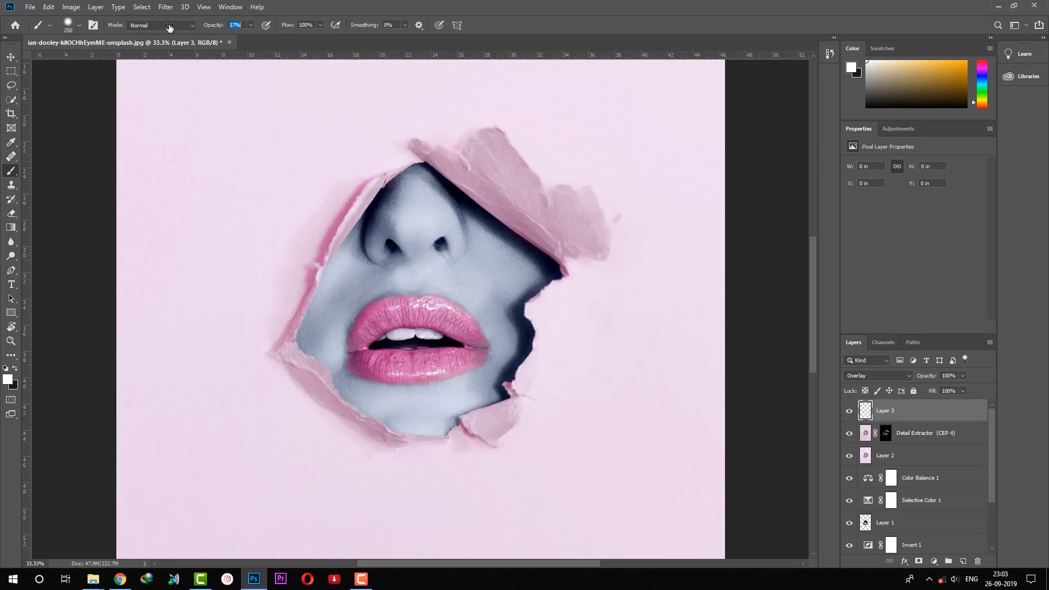
{"action": "left_click_drag", "start_coordinate": [416, 189], "coordinate": [426, 211]}
{"action": "key", "text": "bracketleft"}
{"action": "key", "text": "bracketleft"}
{"action": "key", "text": "bracketleft"}
{"action": "key", "text": "bracketleft"}
{"action": "key", "text": "bracketleft"}
{"action": "key", "text": "bracketright"}
{"action": "key", "text": "bracketright"}
{"action": "key", "text": "bracketright"}
{"action": "key", "text": "bracketright"}
{"action": "key", "text": "bracketright"}
{"action": "key", "text": "bracketright"}
{"action": "key", "text": "bracketright"}
{"action": "left_click_drag", "start_coordinate": [438, 273], "coordinate": [507, 318]}
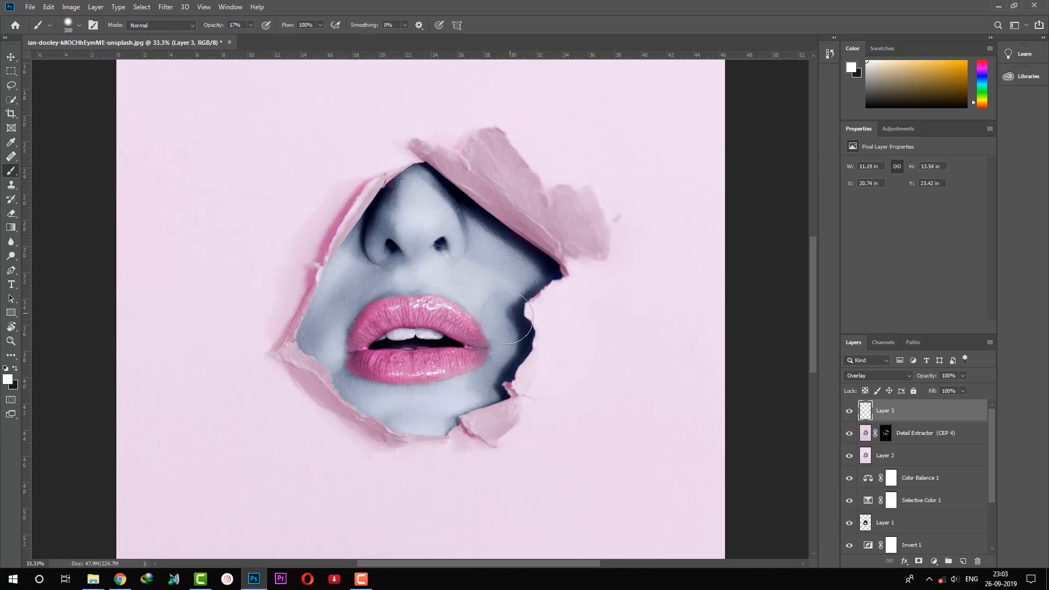
{"action": "key", "text": "ctrl+z"}
{"action": "key", "text": "1"}
{"action": "key", "text": "2"}
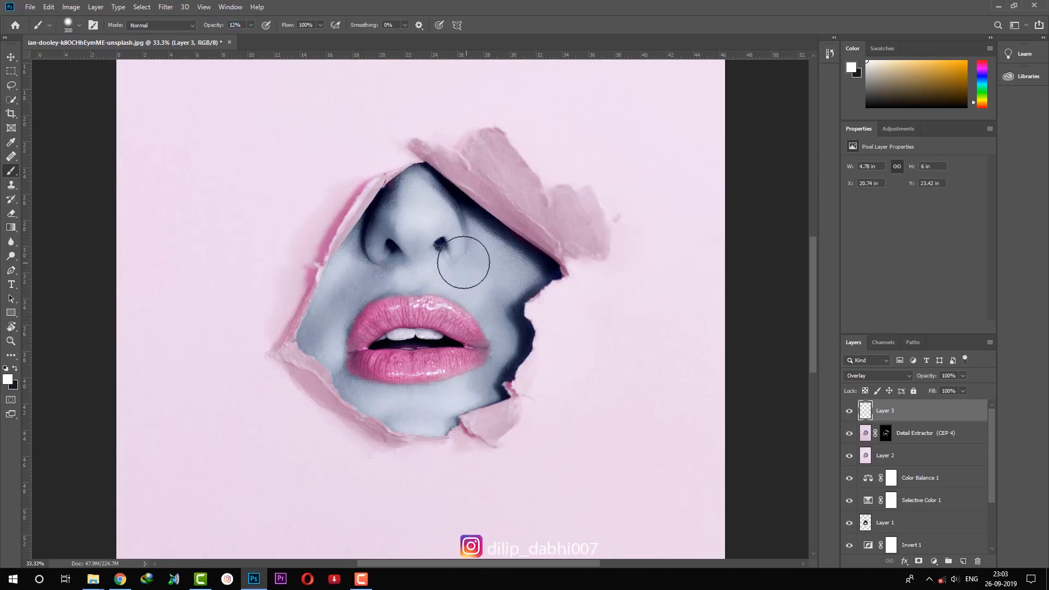
{"action": "key", "text": "bracketleft"}
{"action": "key", "text": "bracketleft"}
{"action": "key", "text": "bracketleft"}
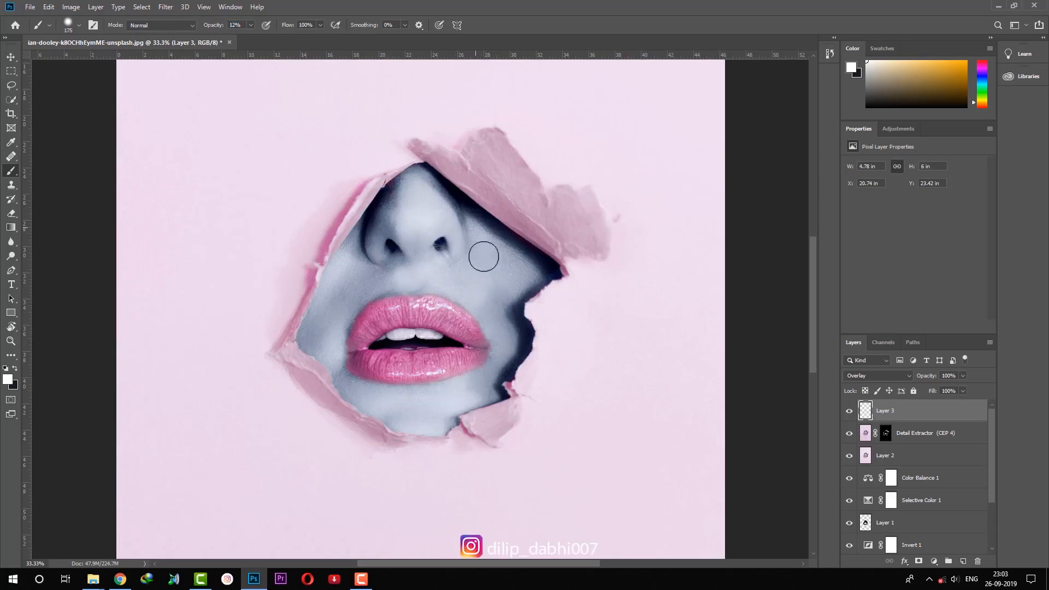
- Brighten both cheeks and the chin on the Overlay layer with a white brush at size 300 and 4% opacity
{"action": "key", "text": "0"}
{"action": "key", "text": "4"}
{"action": "key", "text": "bracketright"}
{"action": "key", "text": "bracketright"}
{"action": "key", "text": "bracketright"}
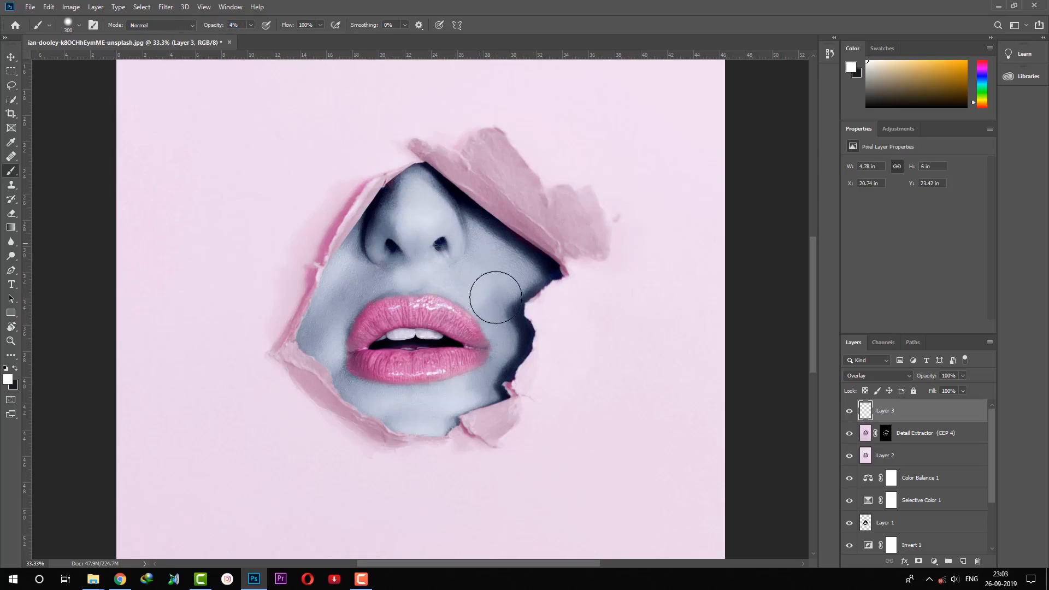
{"action": "mouse_move", "coordinate": [495, 298]}
{"action": "left_mouse_down"}
{"action": "mouse_move", "coordinate": [436, 277]}
{"action": "mouse_move", "coordinate": [437, 323]}
{"action": "mouse_move", "coordinate": [339, 301]}
{"action": "left_mouse_up"}
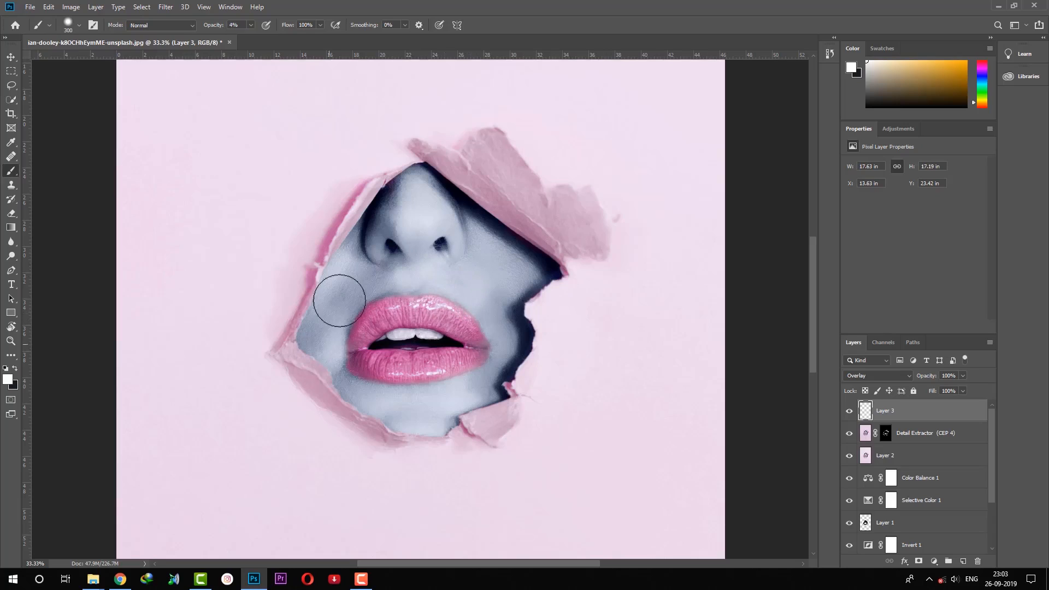
{"action": "left_click_drag", "start_coordinate": [406, 415], "coordinate": [466, 394]}
- Brighten the highlights of the upper and lower lips with a smaller white brush, starting at size 125 and 4% opacity
{"action": "left_click_drag", "start_coordinate": [496, 312], "coordinate": [524, 383]}
{"action": "key", "text": "bracketleft"}
{"action": "key", "text": "bracketleft"}
{"action": "key", "text": "bracketleft"}
{"action": "key", "text": "bracketleft"}
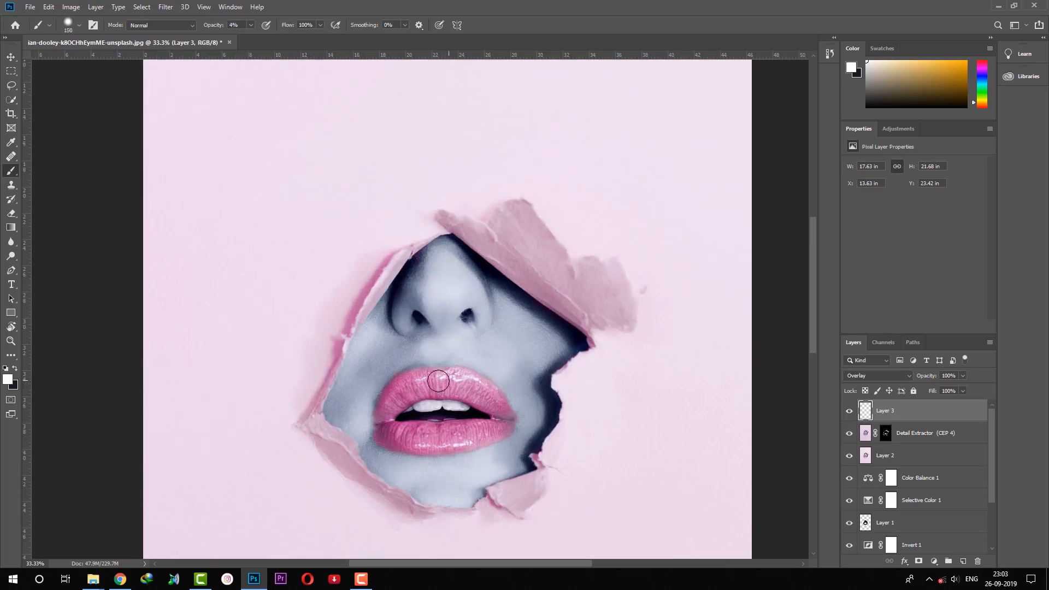
{"action": "key", "text": "bracketleft"}
{"action": "mouse_move", "coordinate": [438, 381]}
{"action": "left_mouse_down"}
{"action": "mouse_move", "coordinate": [458, 380]}
{"action": "mouse_move", "coordinate": [415, 385]}
{"action": "mouse_move", "coordinate": [475, 395]}
{"action": "left_mouse_up"}
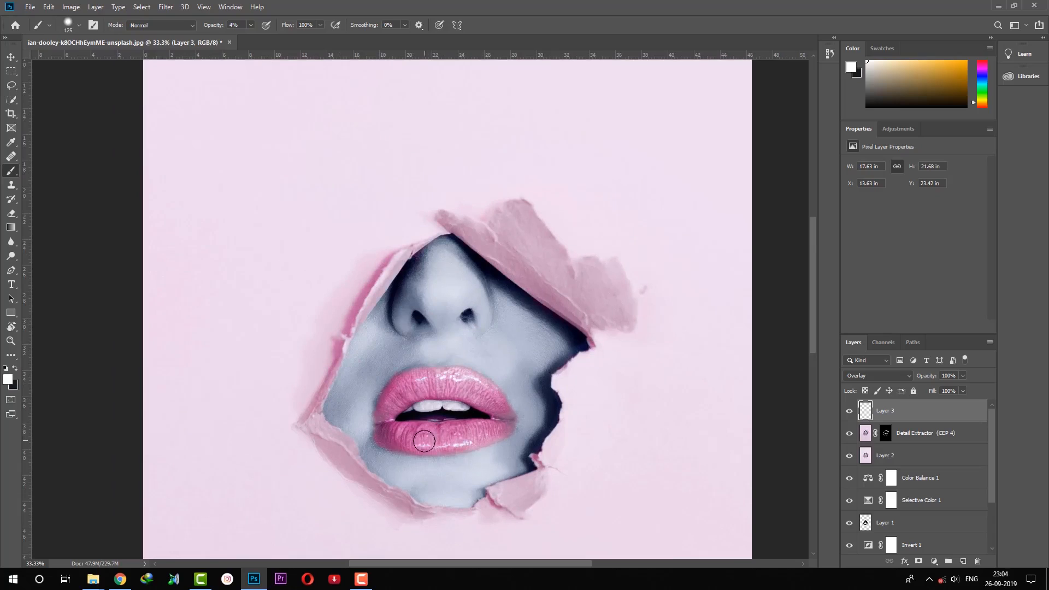
{"action": "mouse_move", "coordinate": [420, 436]}
{"action": "left_mouse_down"}
{"action": "mouse_move", "coordinate": [483, 430]}
{"action": "mouse_move", "coordinate": [419, 436]}
{"action": "left_mouse_up"}
{"action": "mouse_move", "coordinate": [476, 390]}
{"action": "left_mouse_down"}
{"action": "mouse_move", "coordinate": [446, 380]}
{"action": "mouse_move", "coordinate": [466, 435]}
{"action": "mouse_move", "coordinate": [425, 437]}
{"action": "left_mouse_up"}
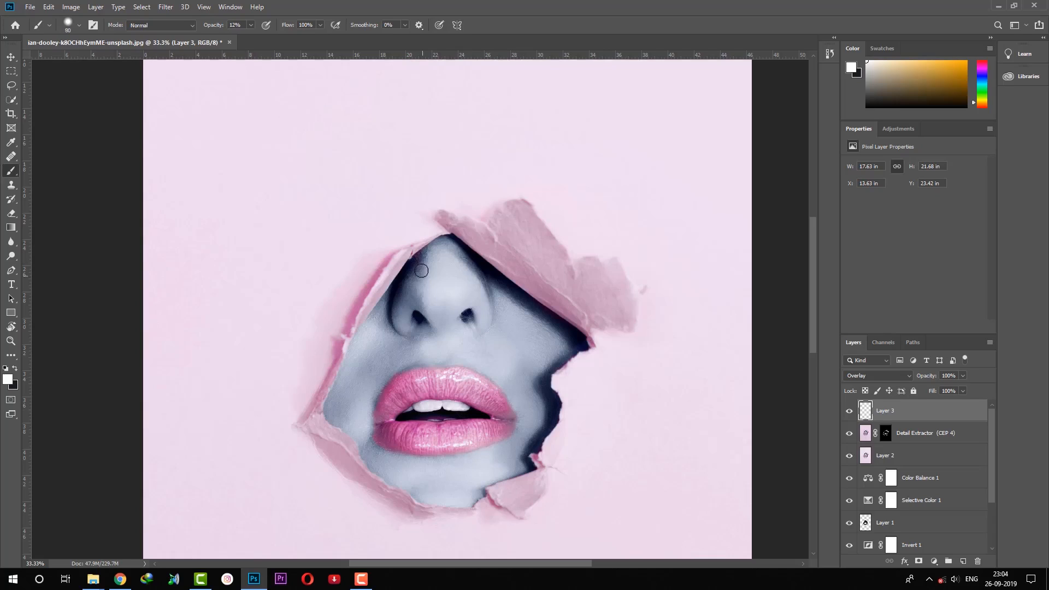
{"action": "key", "text": "bracketright"}
{"action": "key", "text": "bracketright"}
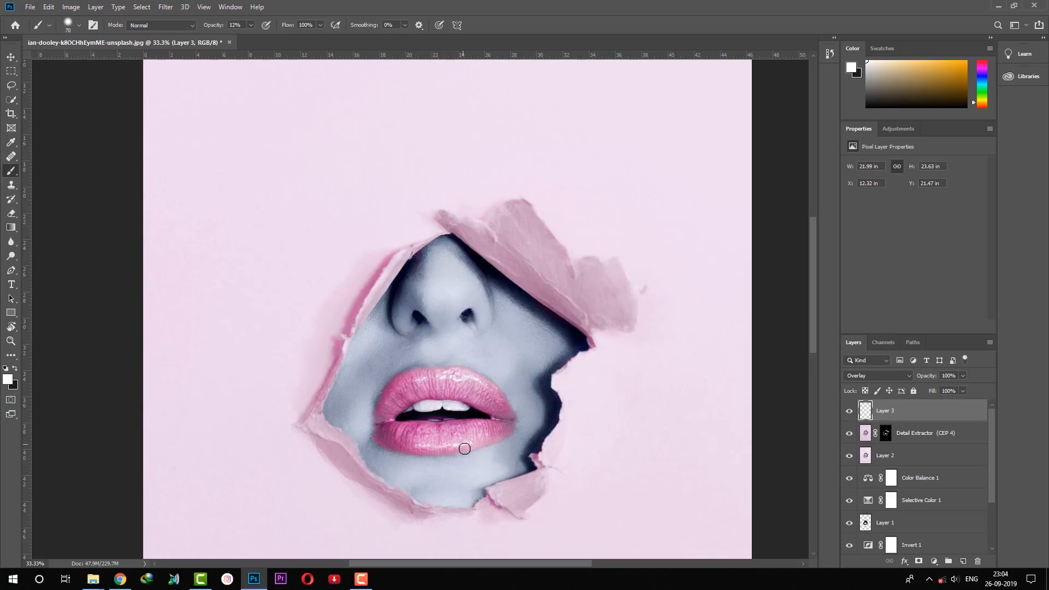
- Darken the shadowed side of the nose beside the torn paper on the Overlay layer with a black brush at size 125 and 12% opacity
{"action": "key", "text": "x"}
{"action": "key", "text": "bracketright"}
{"action": "key", "text": "bracketright"}
{"action": "key", "text": "bracketright"}
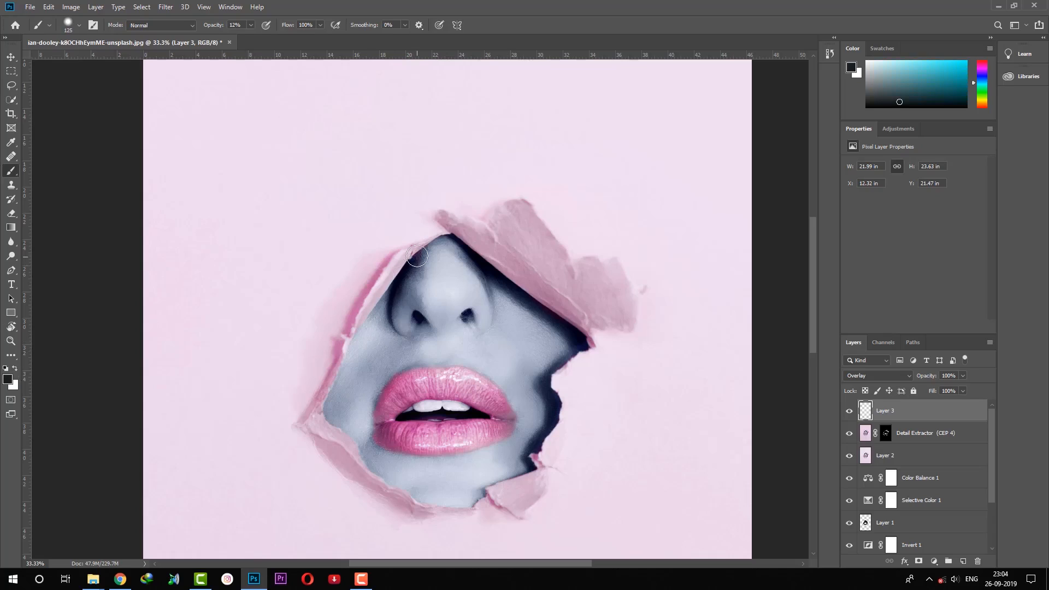
{"action": "left_click_drag", "start_coordinate": [417, 255], "coordinate": [389, 318]}
- Darken the shadows under the upper torn flap and down the adjoining cheek with a larger black brush at 10% opacity
{"action": "key", "text": "bracketright"}
{"action": "key", "text": "bracketright"}
{"action": "key", "text": "bracketright"}
{"action": "key", "text": "bracketright"}
{"action": "key", "text": "bracketleft"}
{"action": "key", "text": "bracketleft"}
{"action": "left_click", "coordinate": [236, 25]}
{"action": "key", "text": "Return"}
{"action": "key", "text": "bracketleft"}
{"action": "key", "text": "bracketright"}
{"action": "key", "text": "bracketright"}
{"action": "key", "text": "bracketright"}
{"action": "key", "text": "bracketright"}
{"action": "left_click_drag", "start_coordinate": [437, 242], "coordinate": [577, 343]}
{"action": "mouse_move", "coordinate": [504, 293]}
{"action": "left_mouse_down"}
{"action": "mouse_move", "coordinate": [558, 359]}
{"action": "mouse_move", "coordinate": [535, 448]}
{"action": "mouse_move", "coordinate": [549, 468]}
{"action": "mouse_move", "coordinate": [522, 400]}
{"action": "left_mouse_up"}
- Deepen the skin shadows along both side edges of the torn opening with the black brush at size 100 and 10% opacity
{"action": "key", "text": "bracketleft"}
{"action": "key", "text": "bracketleft"}
{"action": "key", "text": "bracketleft"}
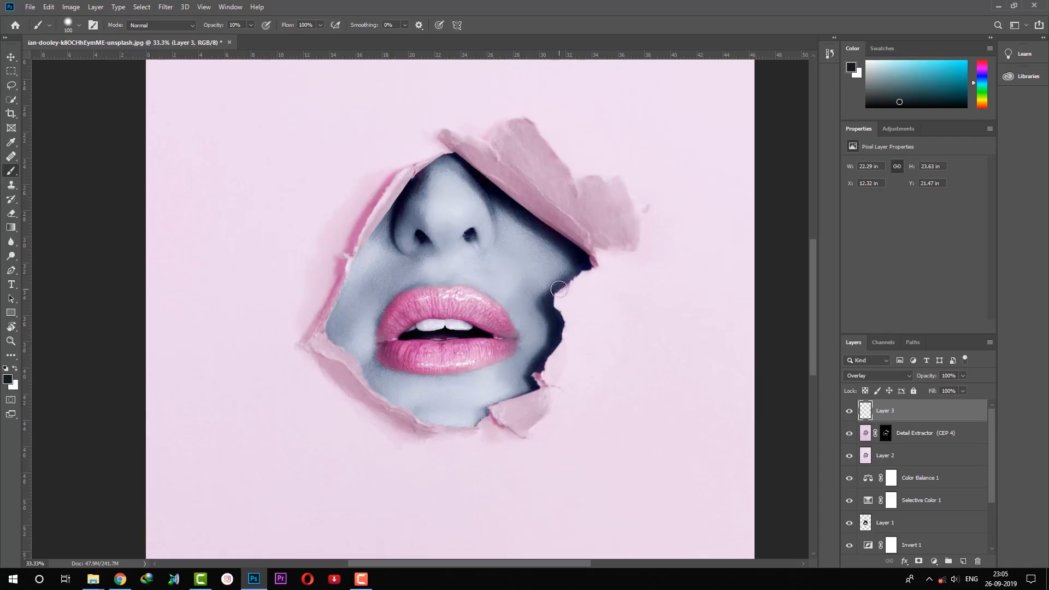
{"action": "mouse_move", "coordinate": [524, 393]}
{"action": "left_mouse_down"}
{"action": "mouse_move", "coordinate": [460, 427]}
{"action": "mouse_move", "coordinate": [364, 375]}
{"action": "mouse_move", "coordinate": [339, 315]}
{"action": "left_mouse_up"}
- Darken the skin along the lower edge of the torn opening with a larger black brush at 10% opacity
{"action": "key", "text": "bracketright"}
{"action": "key", "text": "bracketright"}
{"action": "key", "text": "bracketright"}
{"action": "key", "text": "bracketright"}
{"action": "key", "text": "bracketright"}
{"action": "key", "text": "bracketleft"}
{"action": "key", "text": "bracketleft"}
{"action": "key", "text": "bracketleft"}
{"action": "key", "text": "bracketleft"}
{"action": "key", "text": "bracketleft"}
{"action": "key", "text": "bracketleft"}
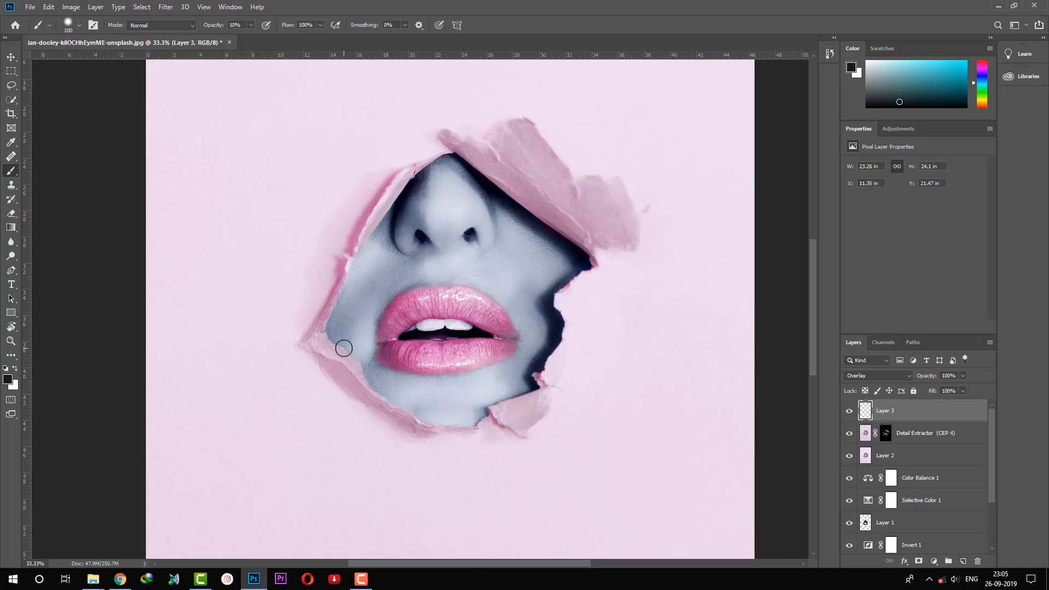
{"action": "key", "text": "bracketright"}
{"action": "key", "text": "bracketright"}
{"action": "key", "text": "bracketright"}
{"action": "left_click", "coordinate": [424, 417]}
- Darken the gap between the lips below the teeth with the black brush at 15% opacity, using size 80
{"action": "scroll", "coordinate": [425, 417], "scroll_direction": "down", "scroll_amount": 1}
{"action": "scroll", "coordinate": [409, 353], "scroll_direction": "up", "scroll_amount": 2}
{"action": "key", "text": "bracketleft"}
{"action": "key", "text": "bracketleft"}
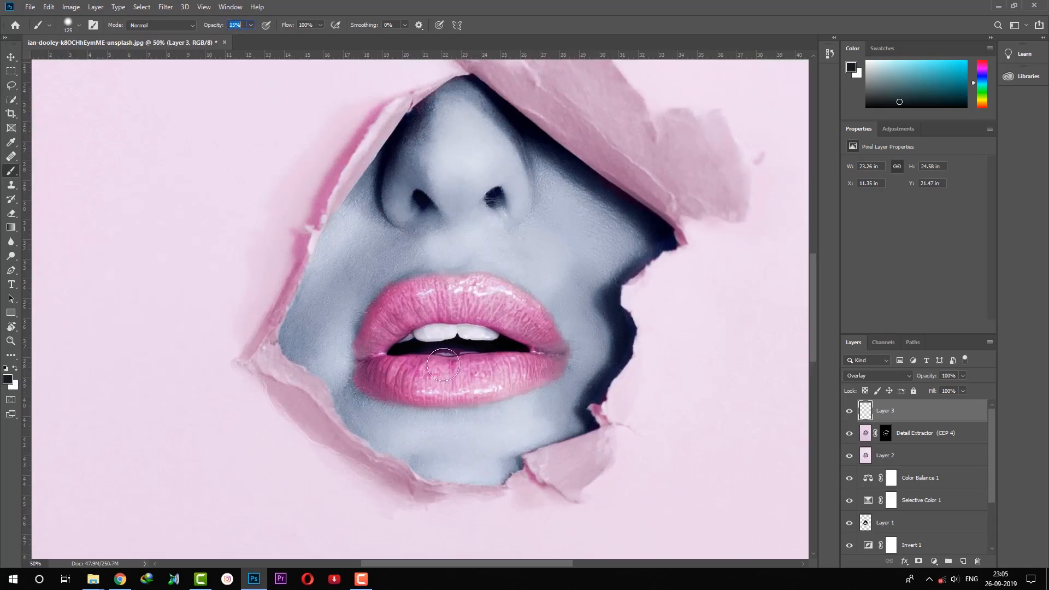
{"action": "key", "text": "Return"}
{"action": "key", "text": "bracketleft"}
{"action": "key", "text": "bracketleft"}
{"action": "key", "text": "bracketleft"}
{"action": "left_click_drag", "start_coordinate": [395, 351], "coordinate": [524, 351]}
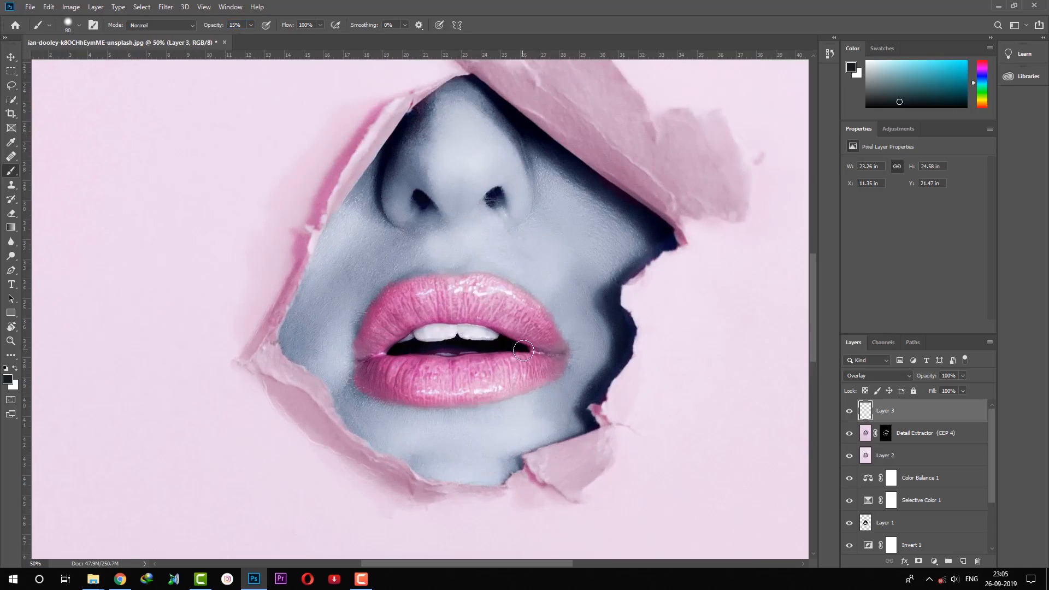
{"action": "key", "text": "bracketleft"}
{"action": "key", "text": "bracketleft"}
{"action": "key", "text": "bracketleft"}
{"action": "key", "text": "bracketleft"}
- Add a Gradient Fill layer above the Overlay layer with a Radial style and the gradient reversed
{"action": "key", "text": "ctrl+minus"}
{"action": "key", "text": "ctrl+minus"}
{"action": "key", "text": "ctrl+minus"}
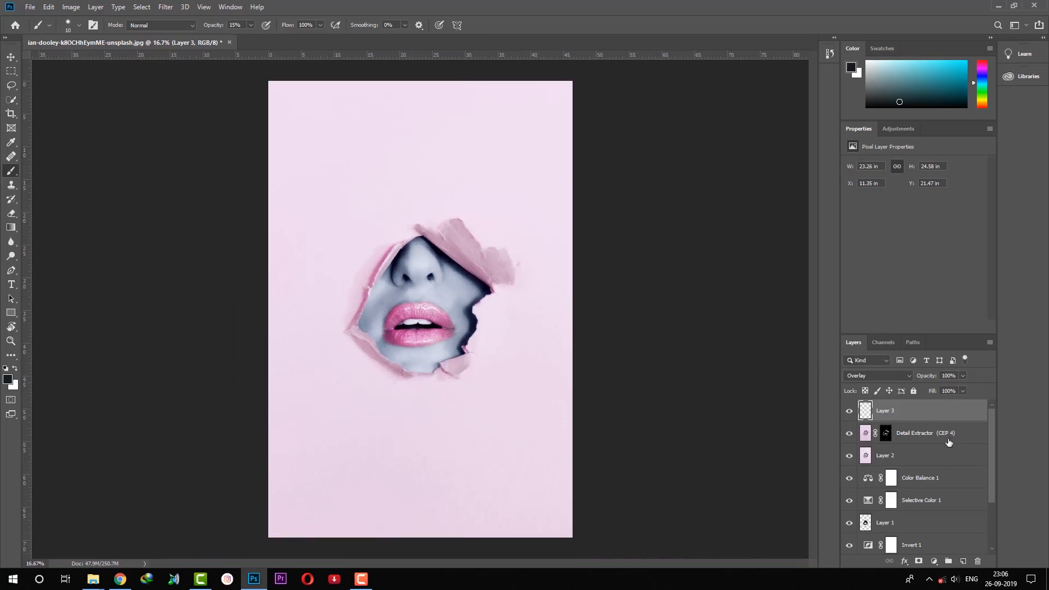
{"action": "left_click", "coordinate": [934, 561]}
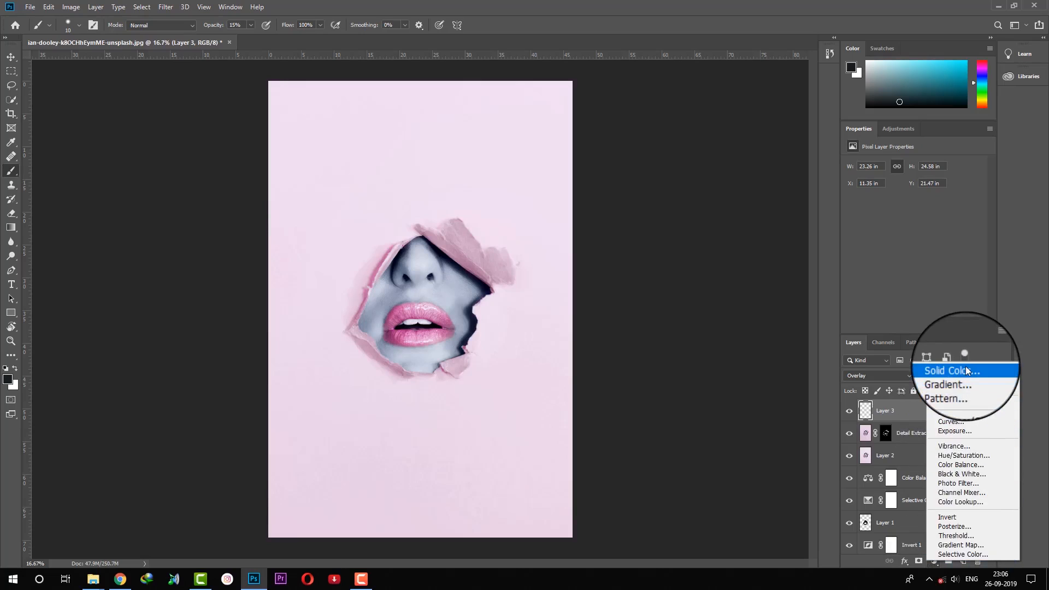
{"action": "left_click", "coordinate": [957, 378]}
{"action": "left_click", "coordinate": [656, 142]}
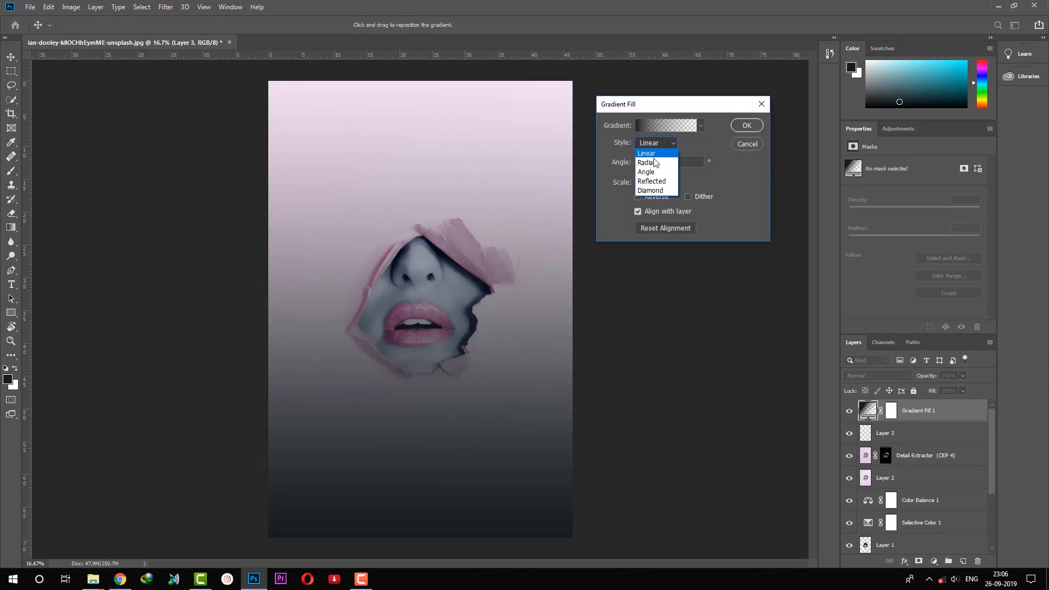
{"action": "left_click", "coordinate": [655, 161]}
{"action": "left_click", "coordinate": [647, 197]}
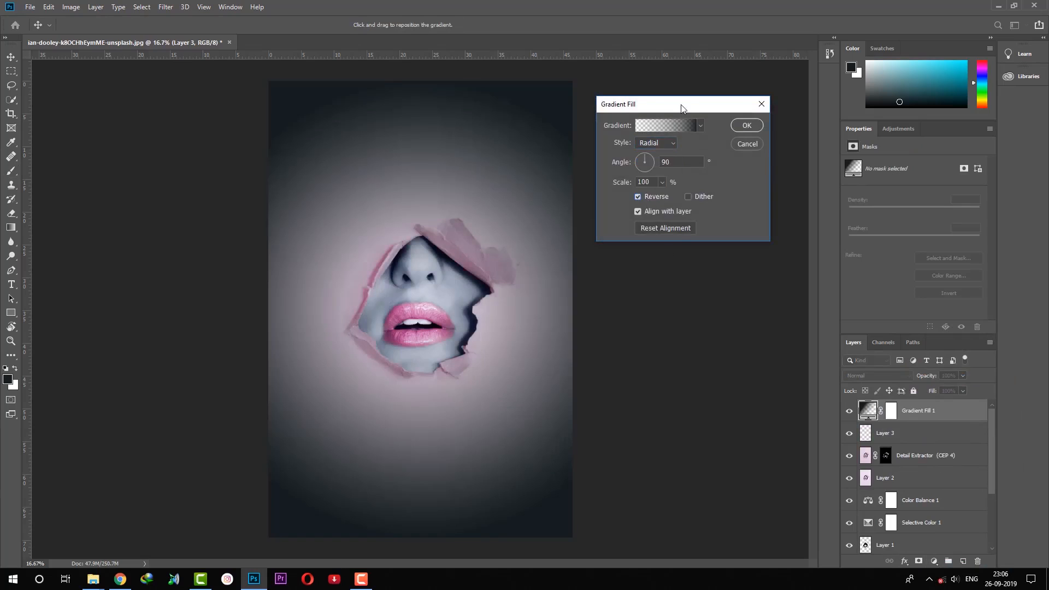
- Try several gradient presets for the fill and choose Neutral Density
{"action": "left_click", "coordinate": [660, 126]}
{"action": "left_click", "coordinate": [706, 118]}
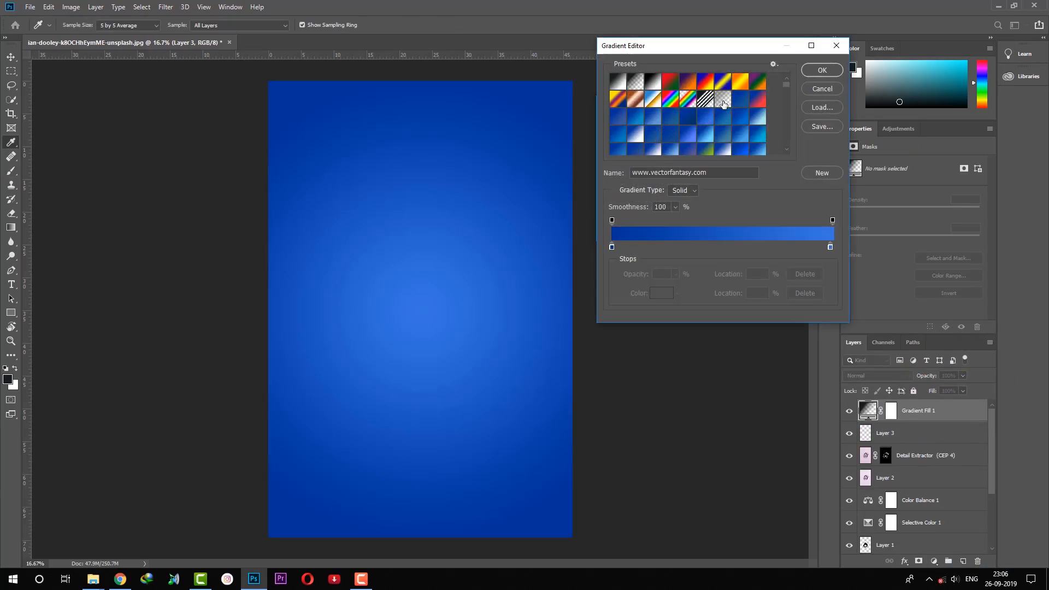
{"action": "left_click", "coordinate": [706, 140]}
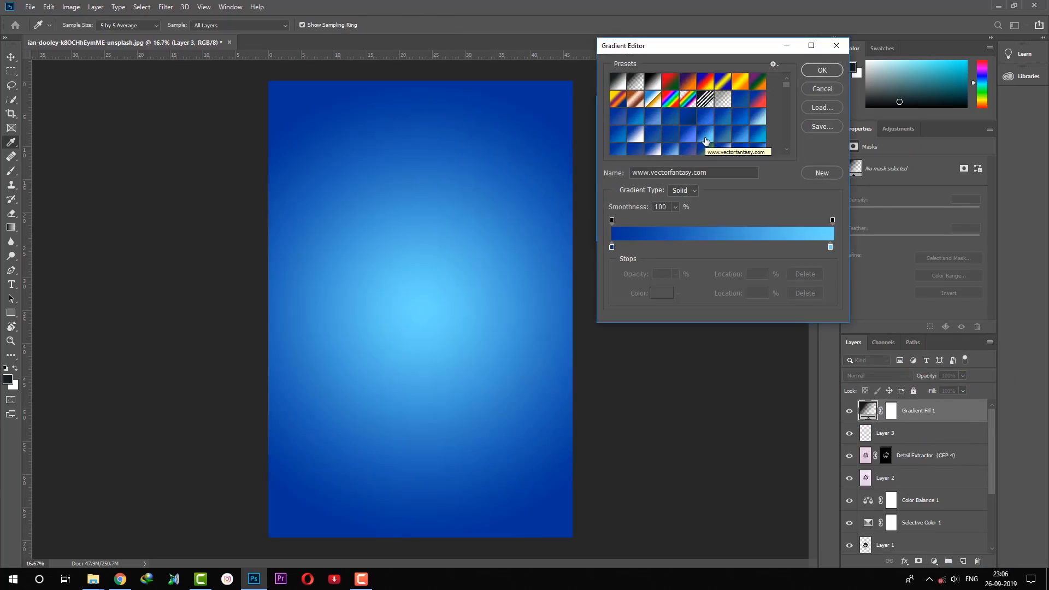
{"action": "left_click", "coordinate": [654, 85]}
{"action": "left_click", "coordinate": [723, 99]}
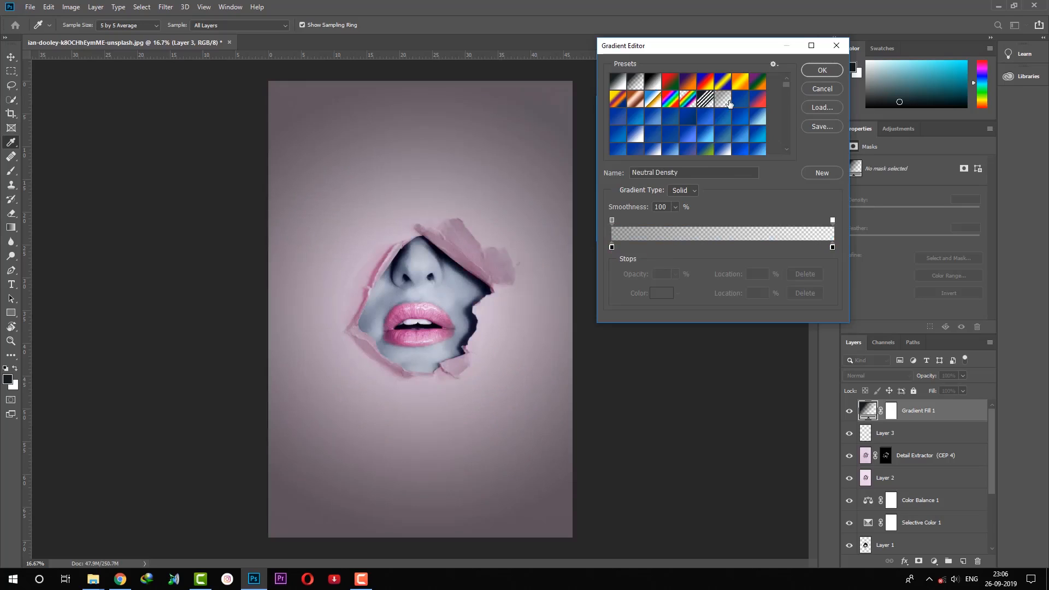
- Set the gradient's starting color stop to pink ff95db
{"action": "left_click", "coordinate": [611, 247]}
{"action": "left_click", "coordinate": [661, 293]}
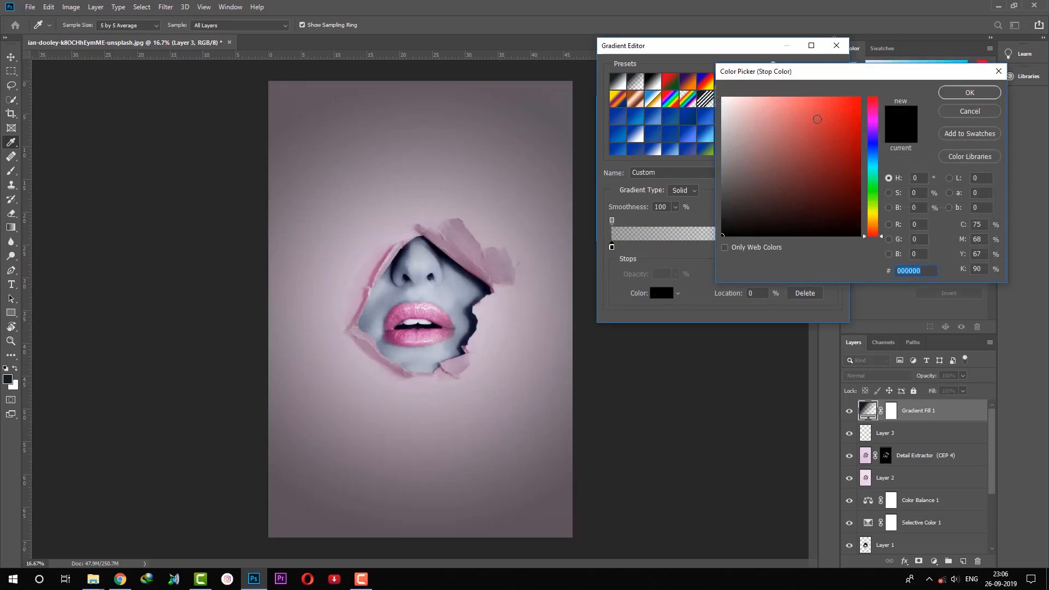
{"action": "left_click", "coordinate": [433, 308]}
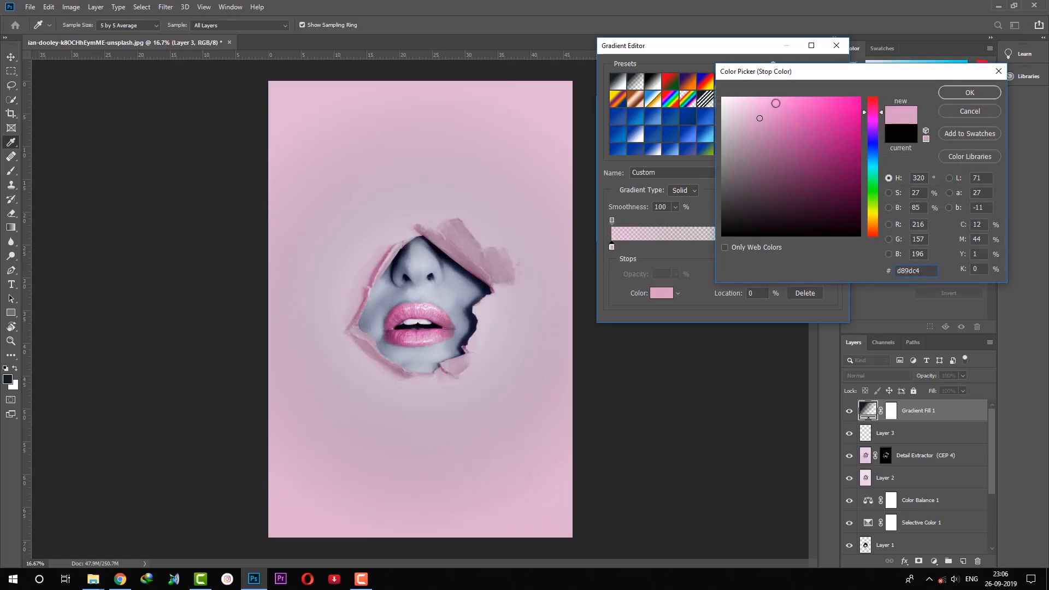
{"action": "left_click", "coordinate": [780, 96]}
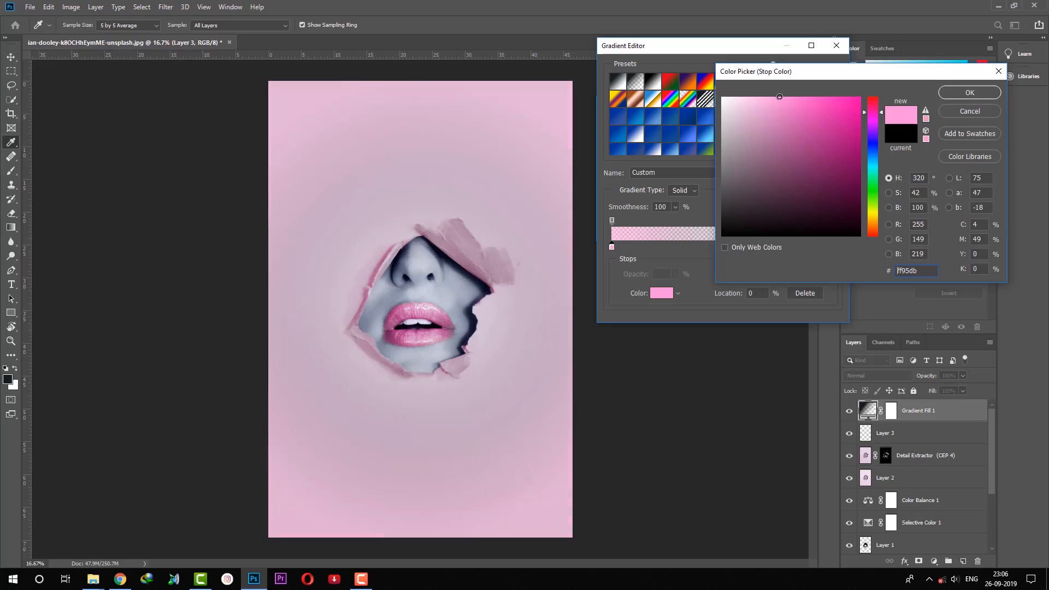
{"action": "left_click", "coordinate": [977, 93]}
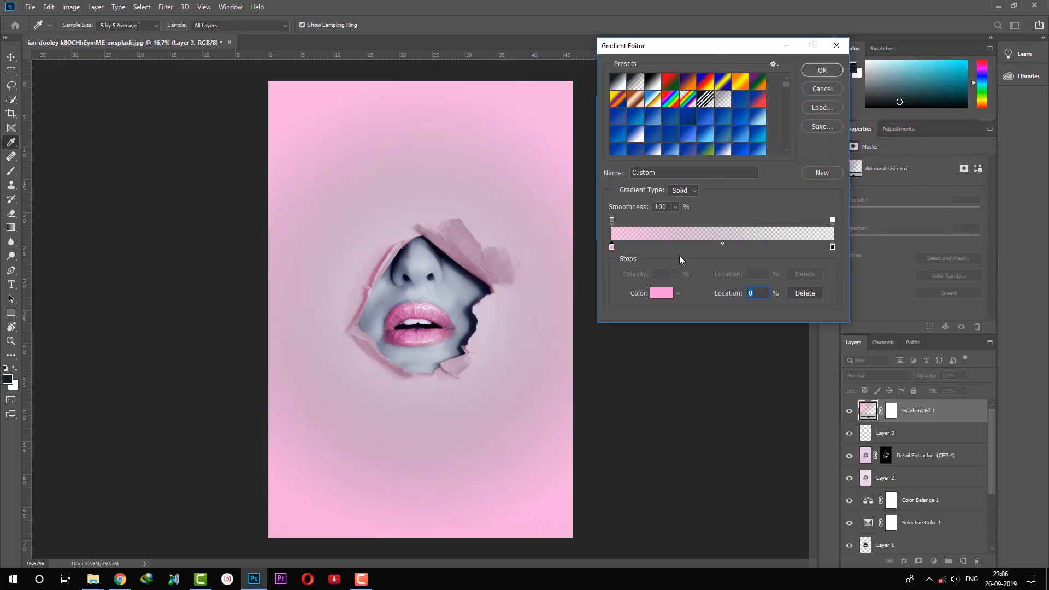
- Add a second pink color stop to the gradient at 53% location and apply the gradient fill
{"action": "mouse_move", "coordinate": [716, 247]}
{"action": "left_mouse_down"}
{"action": "mouse_move", "coordinate": [698, 248]}
{"action": "mouse_move", "coordinate": [755, 242]}
{"action": "mouse_move", "coordinate": [729, 247]}
{"action": "left_mouse_up"}
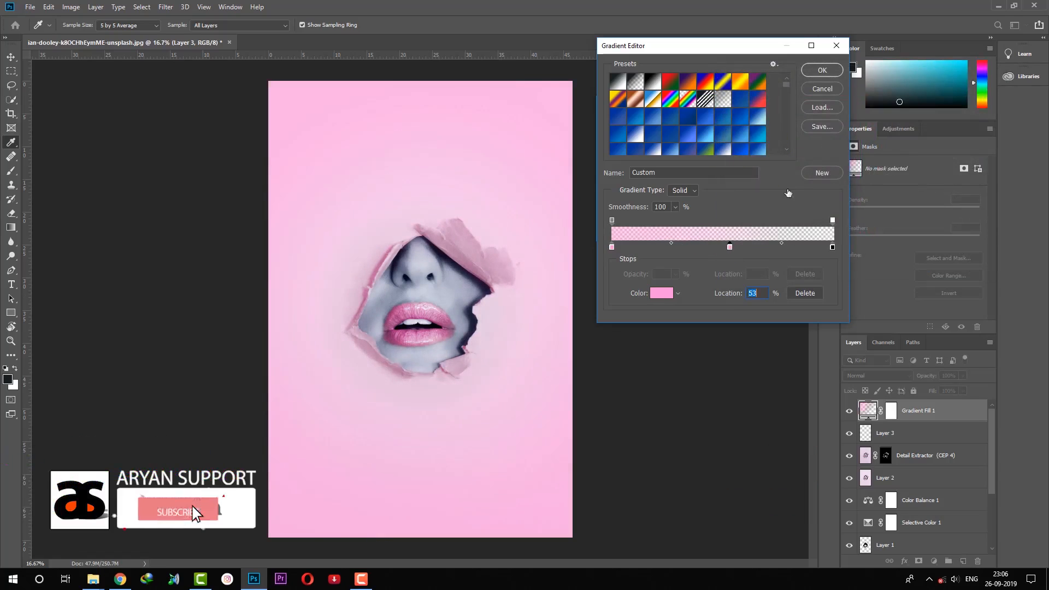
{"action": "left_click", "coordinate": [822, 70]}
{"action": "key", "text": "Return"}
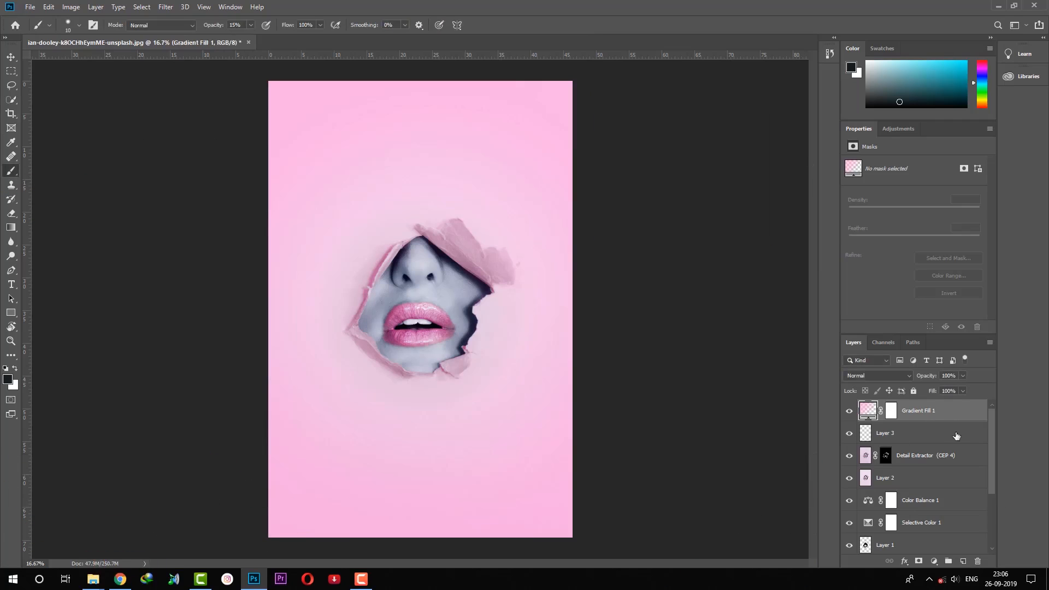
- Stamp all visible layers into a new top layer and compare the edited image with the original Background layer
{"action": "key", "text": "ctrl+alt+shift+e"}
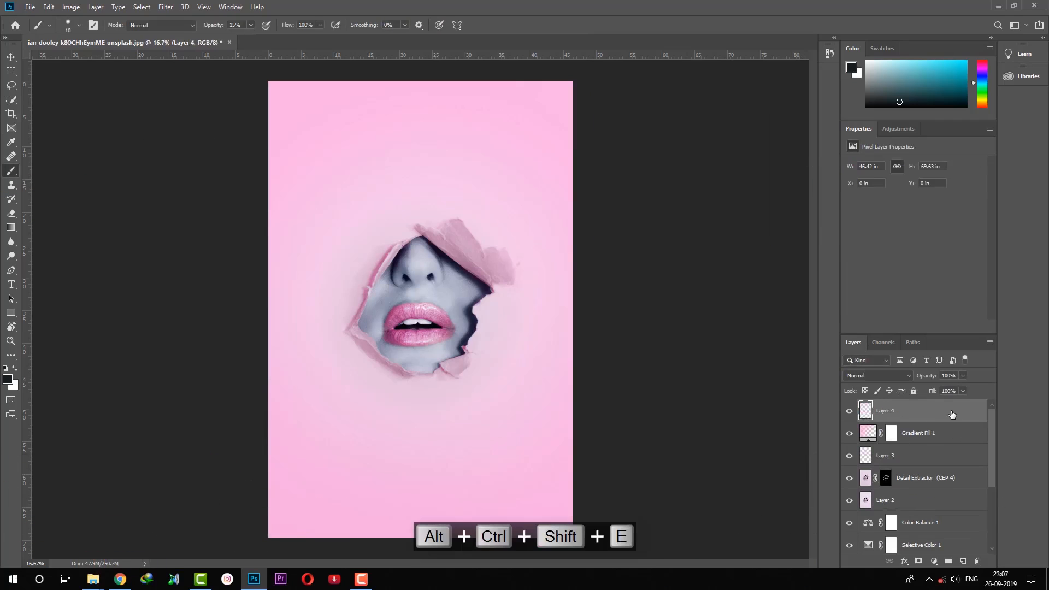
{"action": "left_click_drag", "start_coordinate": [912, 335], "coordinate": [912, 251]}
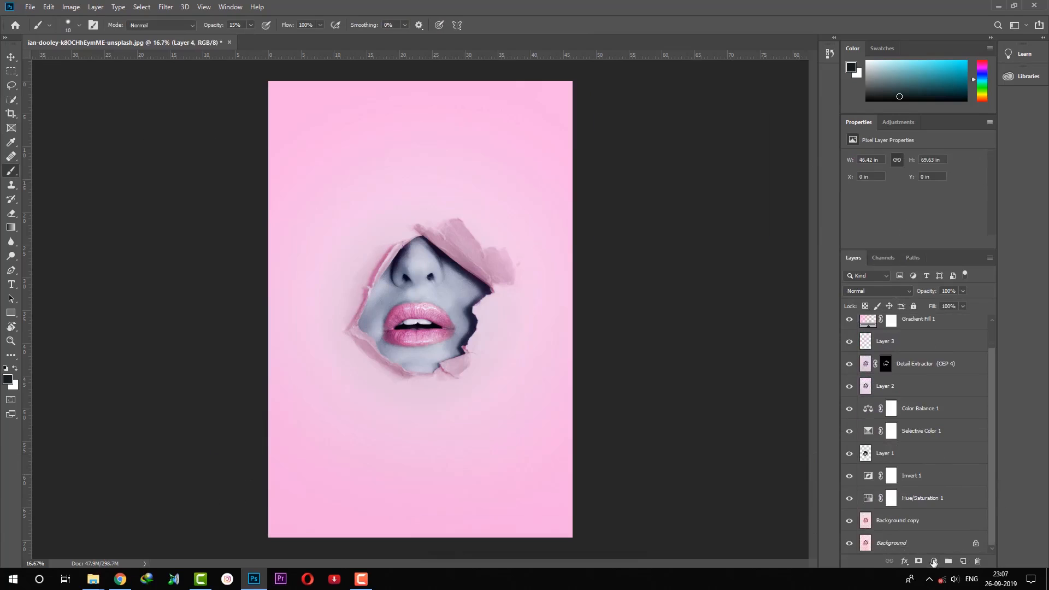
{"action": "left_click", "coordinate": [849, 543], "text": "alt"}
{"action": "left_click", "coordinate": [848, 544], "text": "alt"}
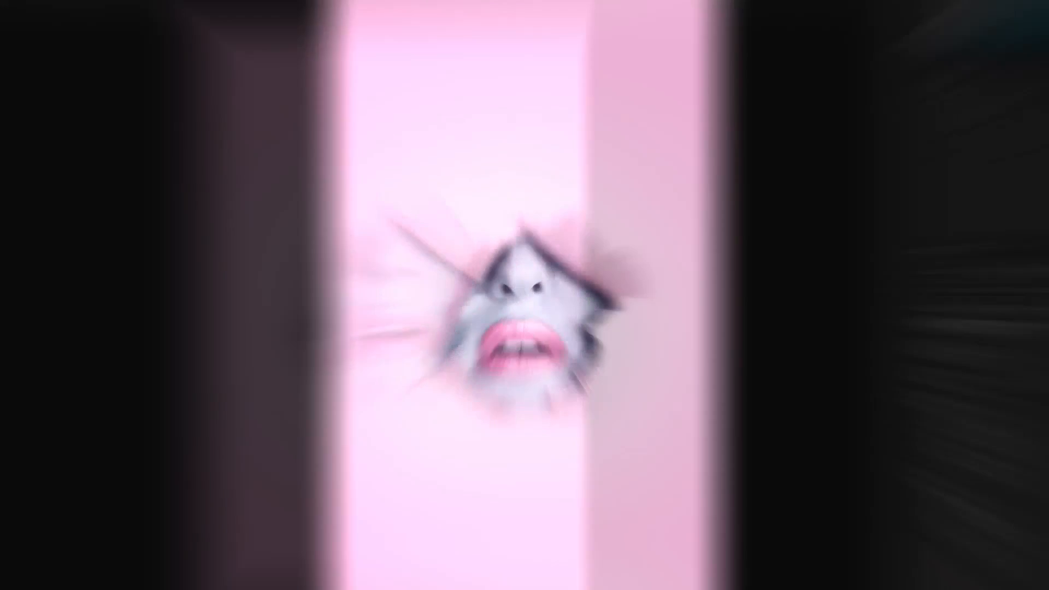